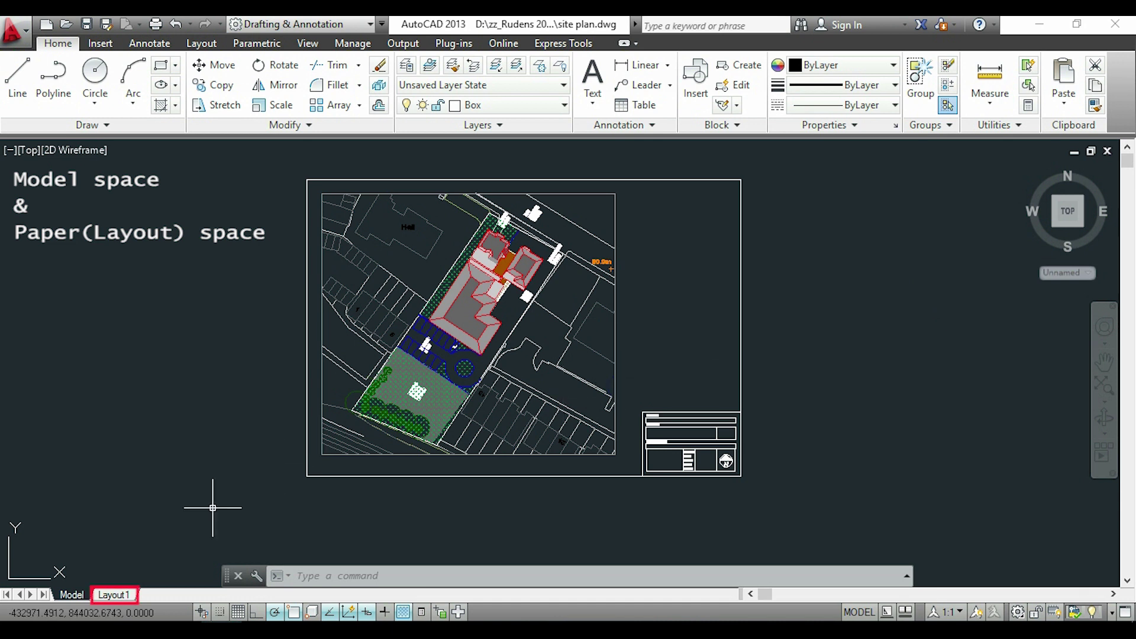
# - Switch to the Layout1 paper-space sheet and pan until the whole page is visible
pyautogui.click(116, 595)
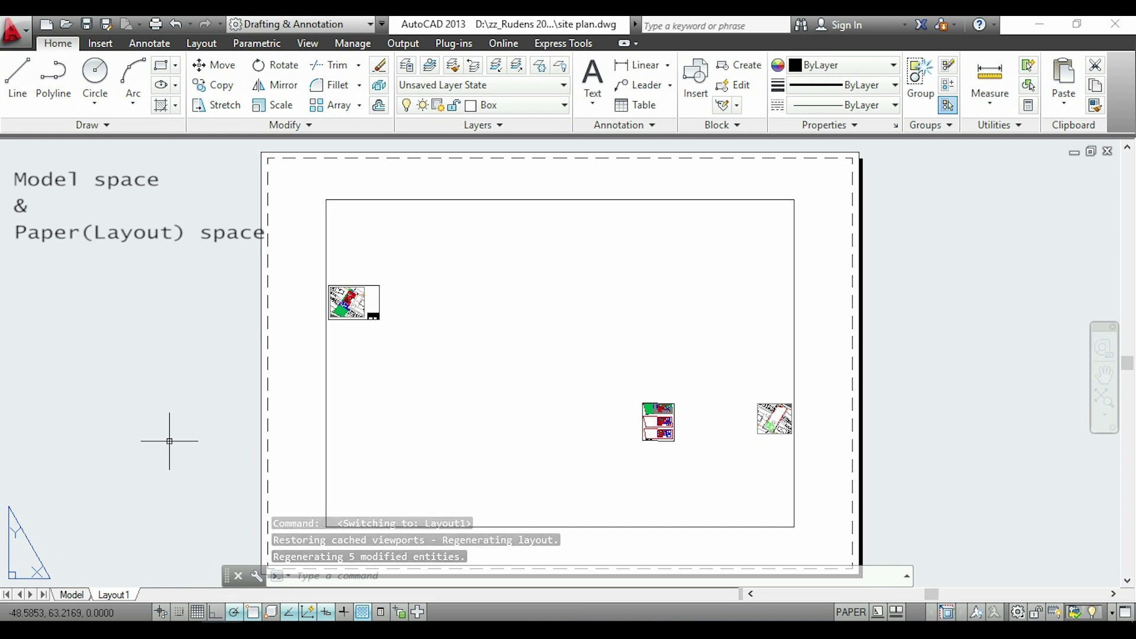
pyautogui.moveTo(170, 444); pyautogui.dragTo(193, 427, button='middle')
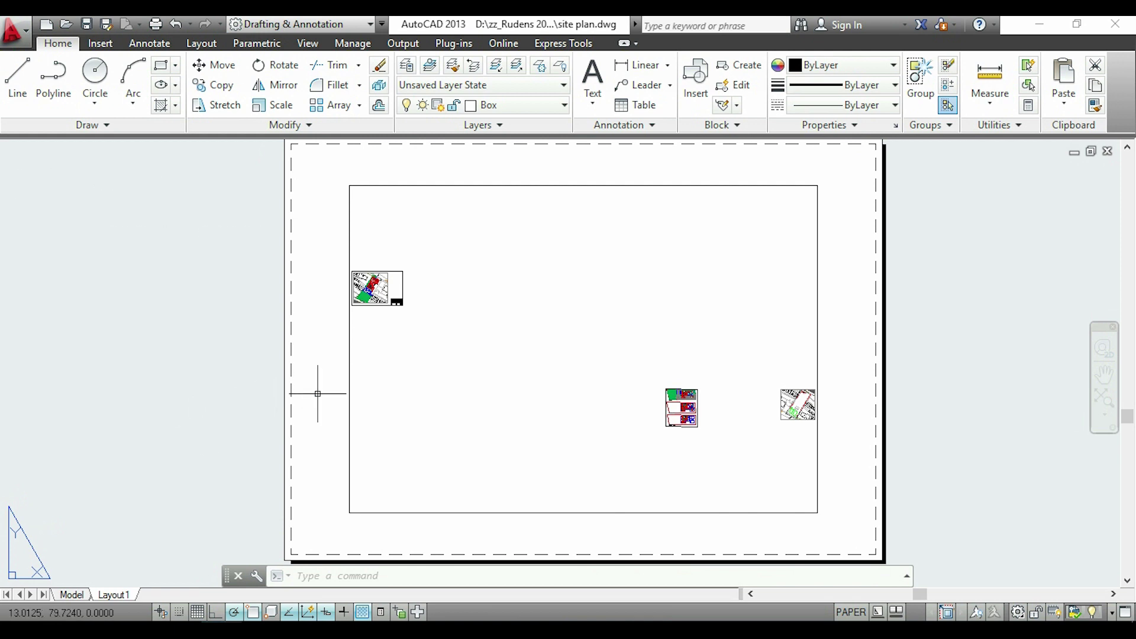
pyautogui.moveTo(350, 378)
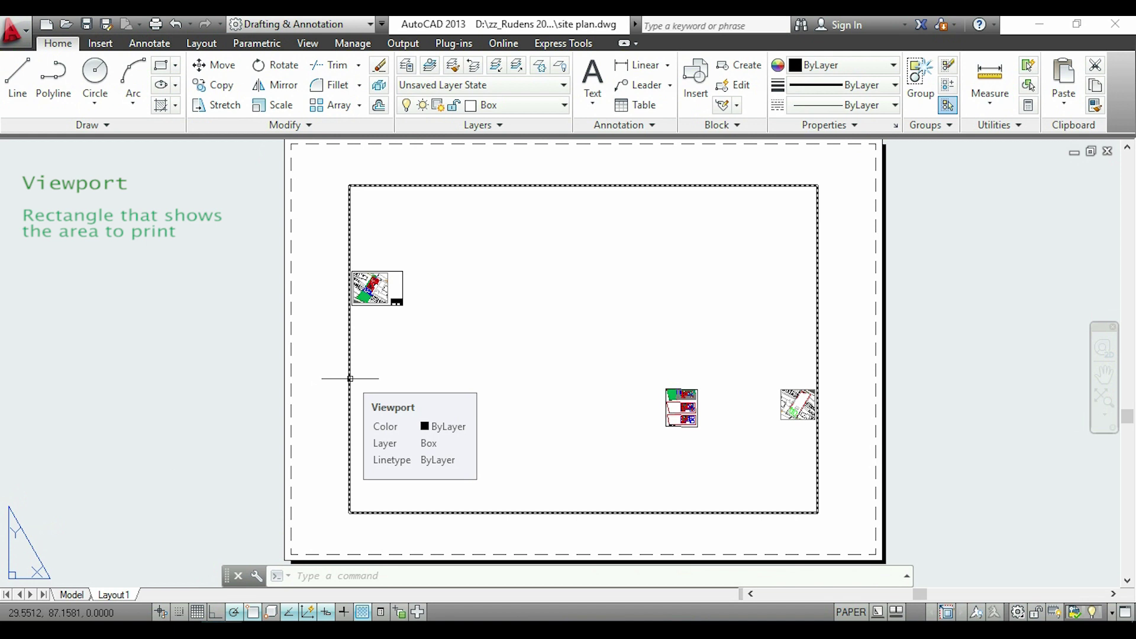
# - Drag the viewport border's top-left grip inward toward the sheet centre, then deselect it
pyautogui.click(349, 379)
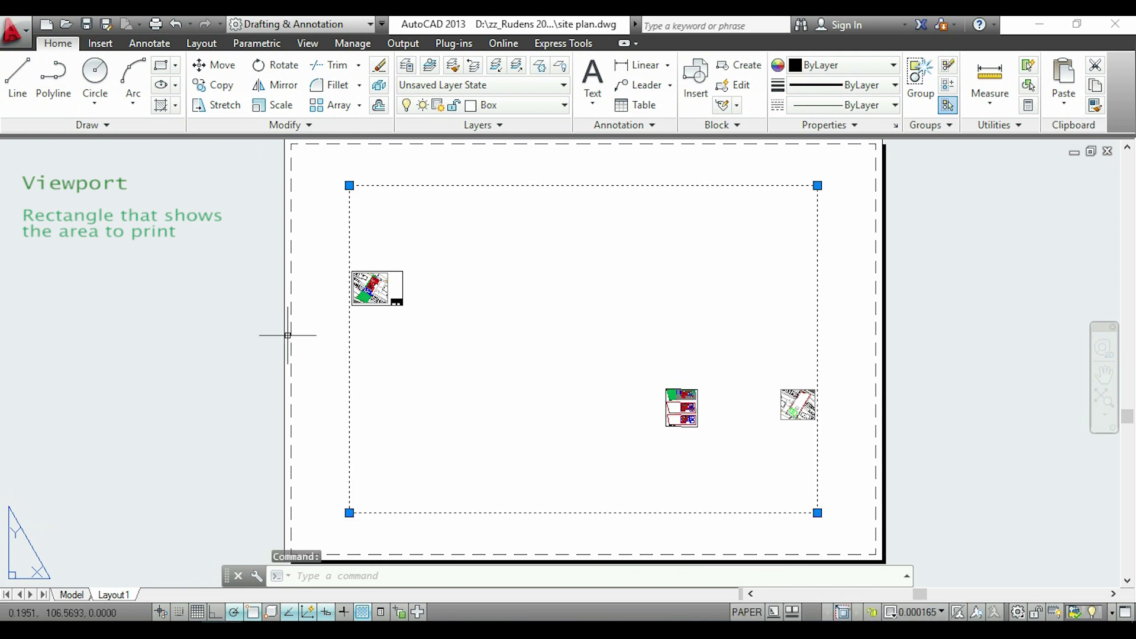
pyautogui.click(350, 185)
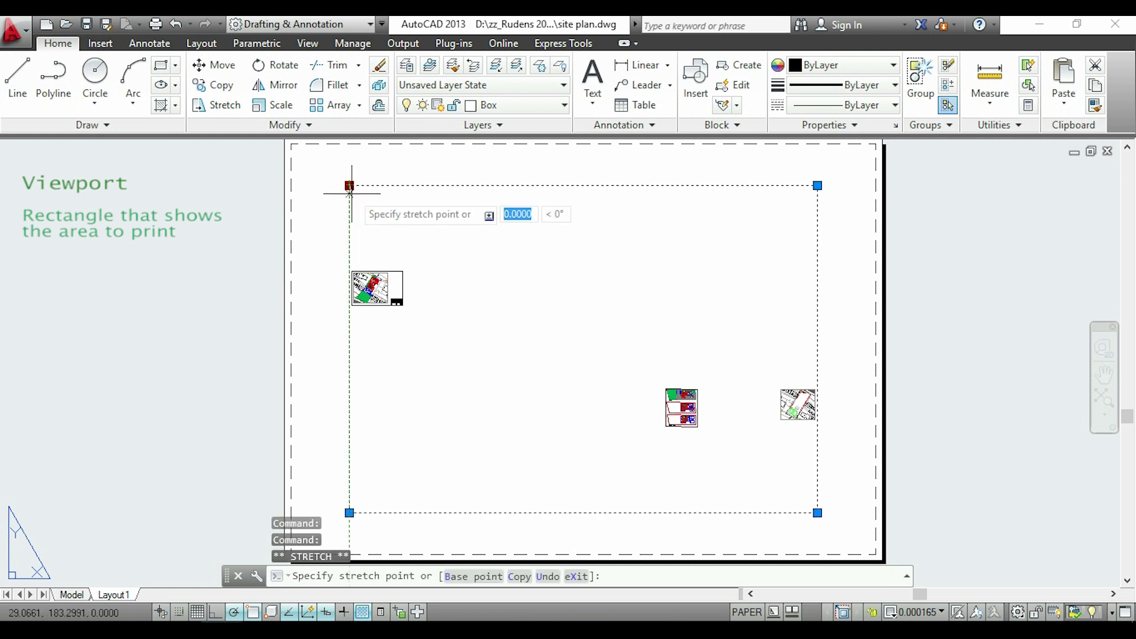
pyautogui.click(380, 224)
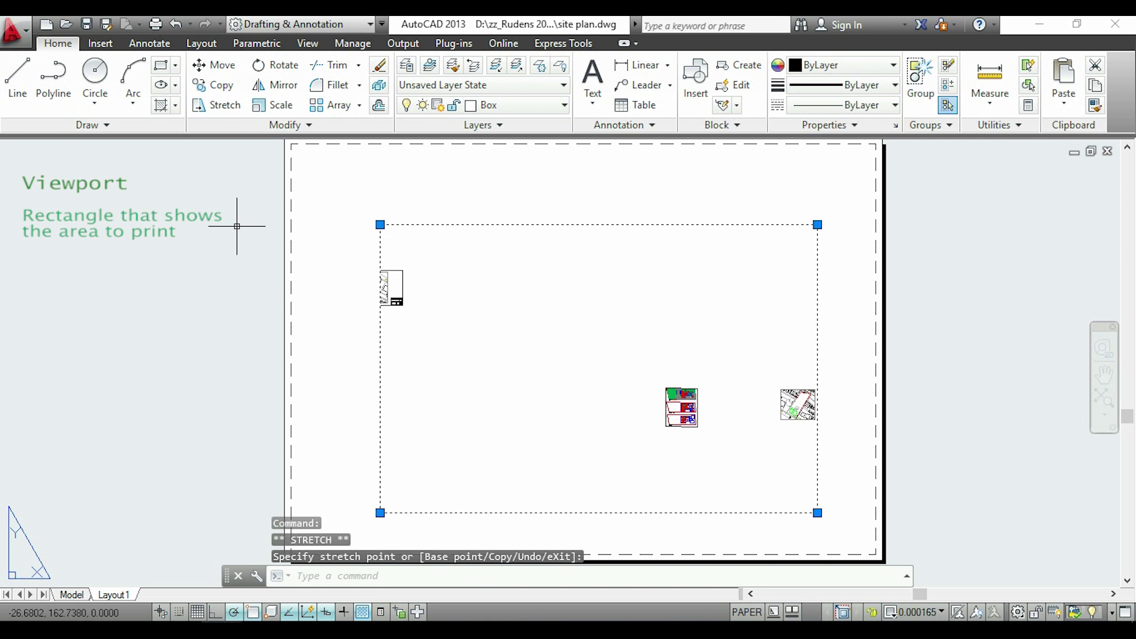
pyautogui.press('Escape')
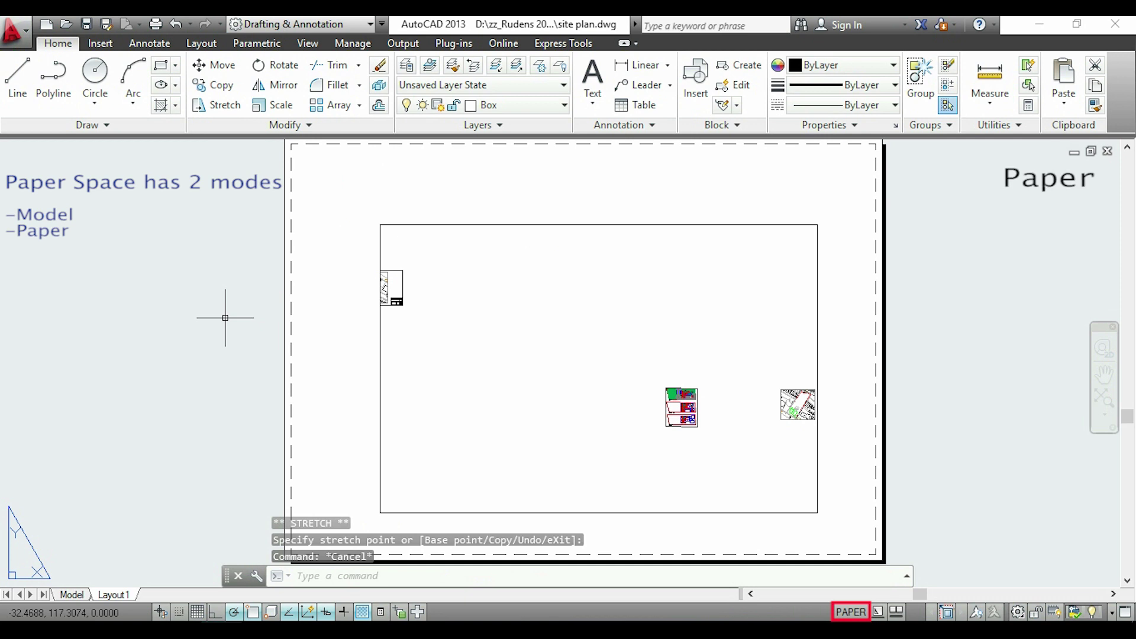
# - Pan the sheet back into view and activate the large viewport by double-clicking inside it
pyautogui.scroll(-2, 250, 322)
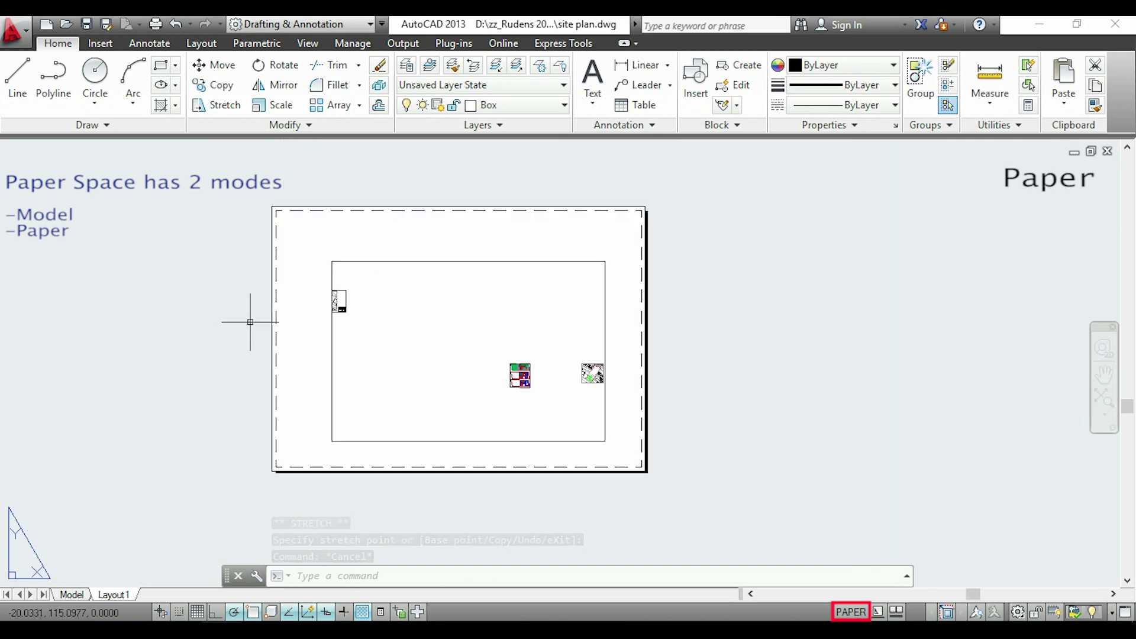
pyautogui.scroll(4, 250, 322)
pyautogui.scroll(-2, 251, 322)
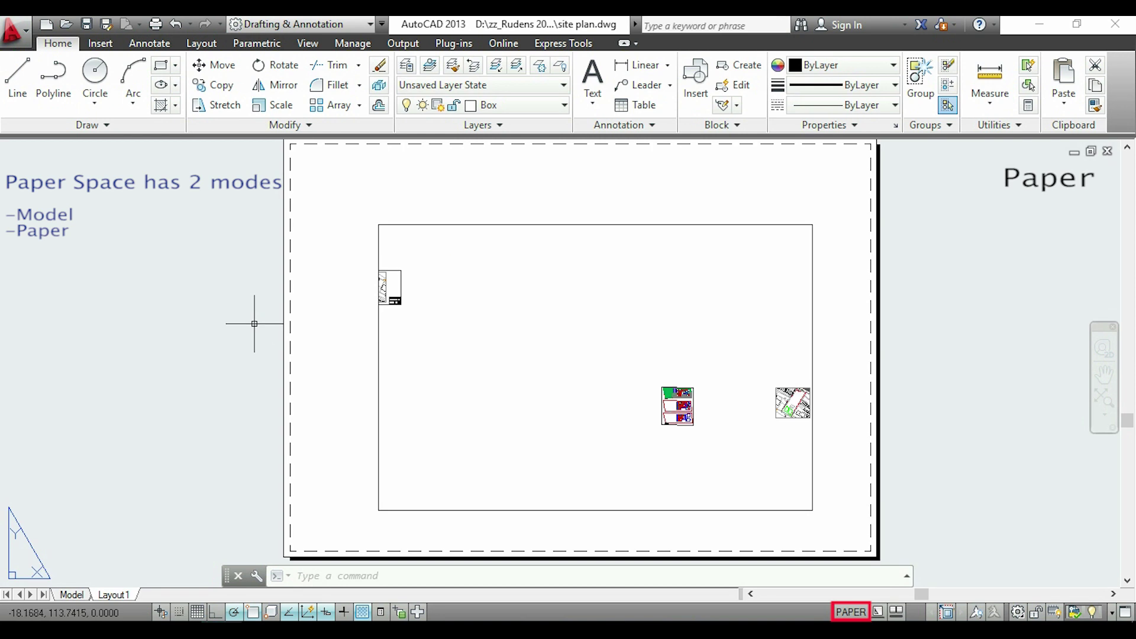
pyautogui.moveTo(558, 345); pyautogui.dragTo(498, 350, button='middle')
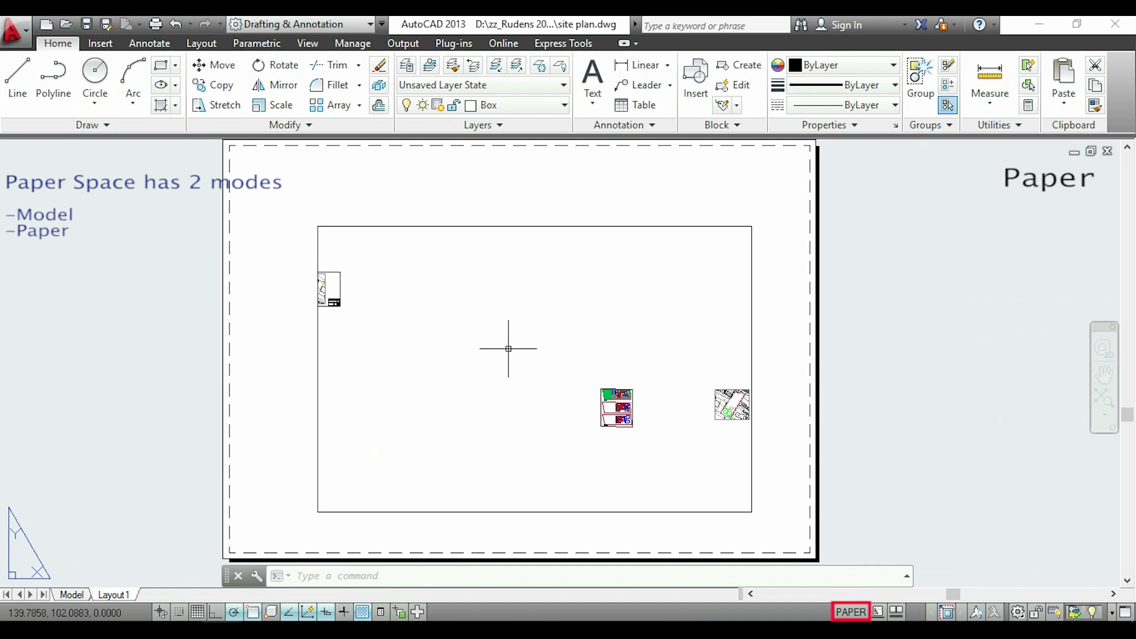
pyautogui.doubleClick(543, 349)
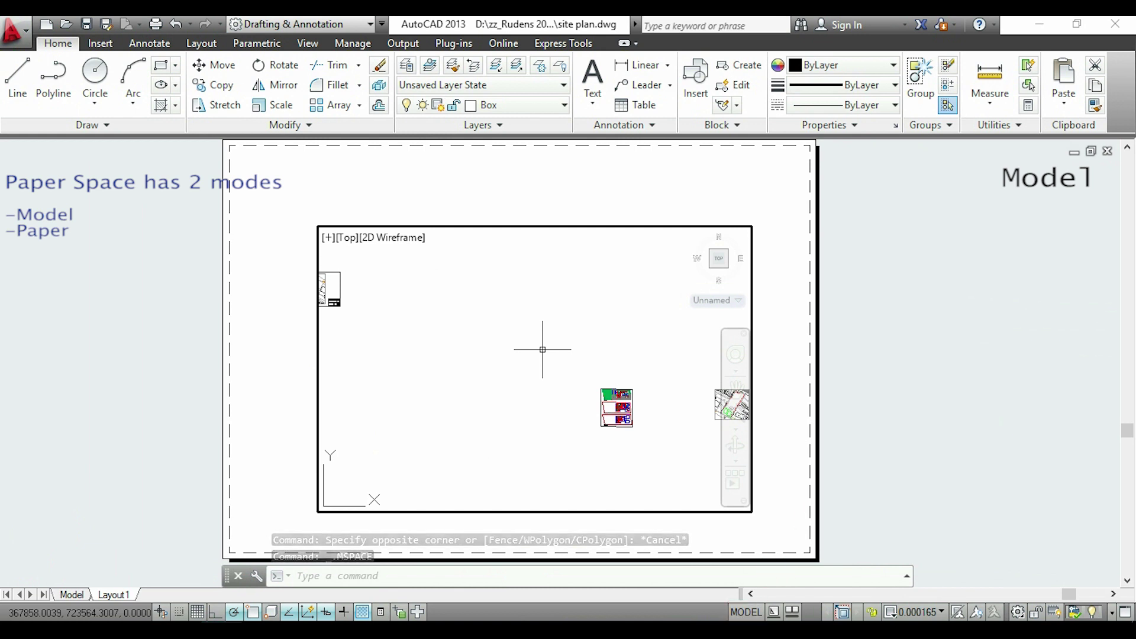
# - Zoom and pan inside the viewport until the whole site plan fills it
pyautogui.scroll(2, 542, 349)
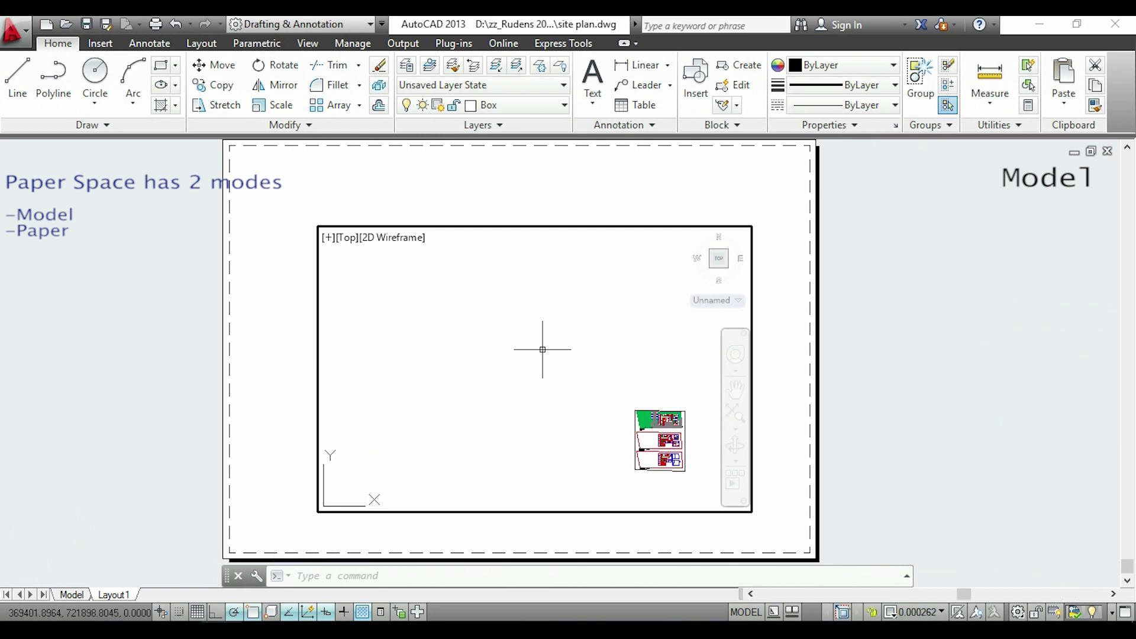
pyautogui.scroll(-1, 542, 349)
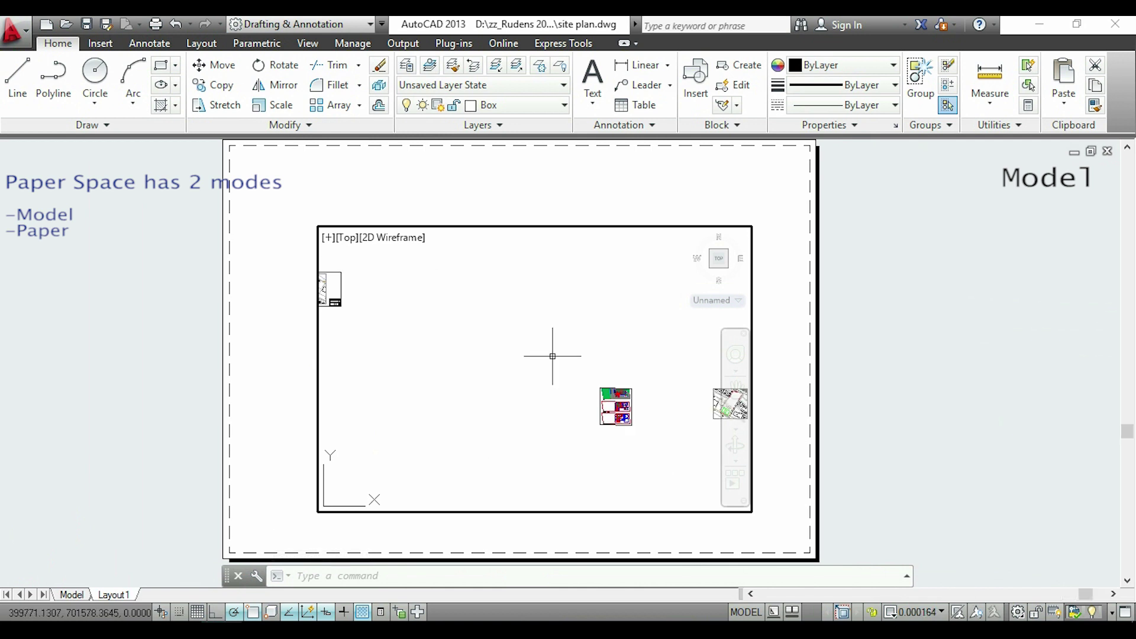
pyautogui.scroll(-1, 513, 373)
pyautogui.scroll(1, 513, 373)
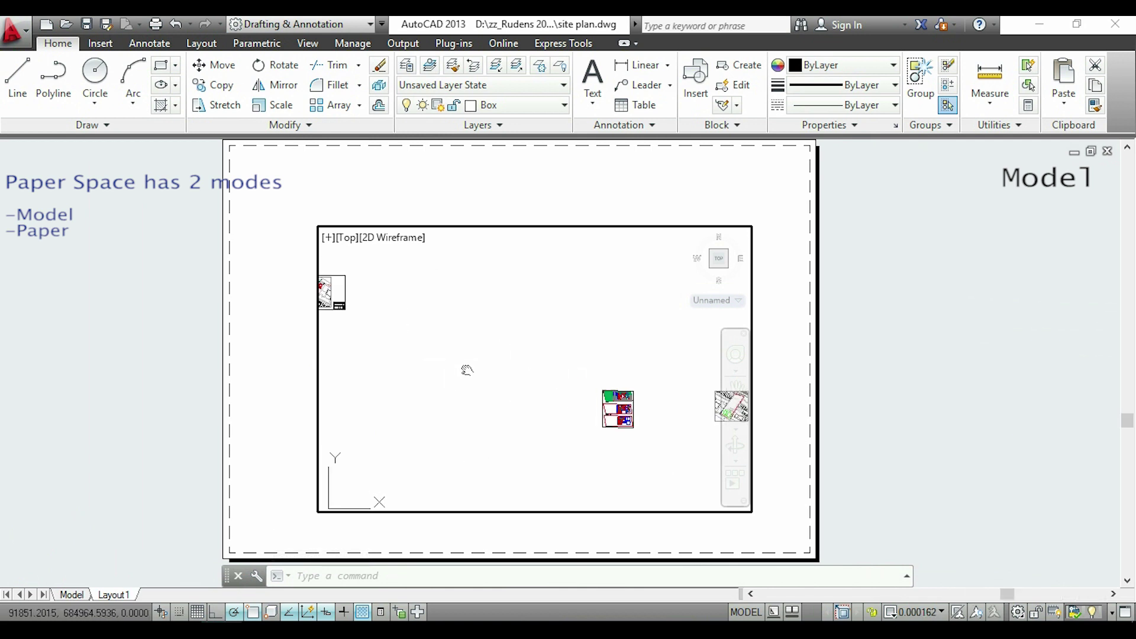
pyautogui.scroll(1, 464, 370)
pyautogui.moveTo(569, 386); pyautogui.dragTo(625, 399, button='middle')
pyautogui.scroll(2, 537, 355)
pyautogui.moveTo(537, 354); pyautogui.dragTo(667, 427, button='middle')
pyautogui.scroll(1, 667, 426)
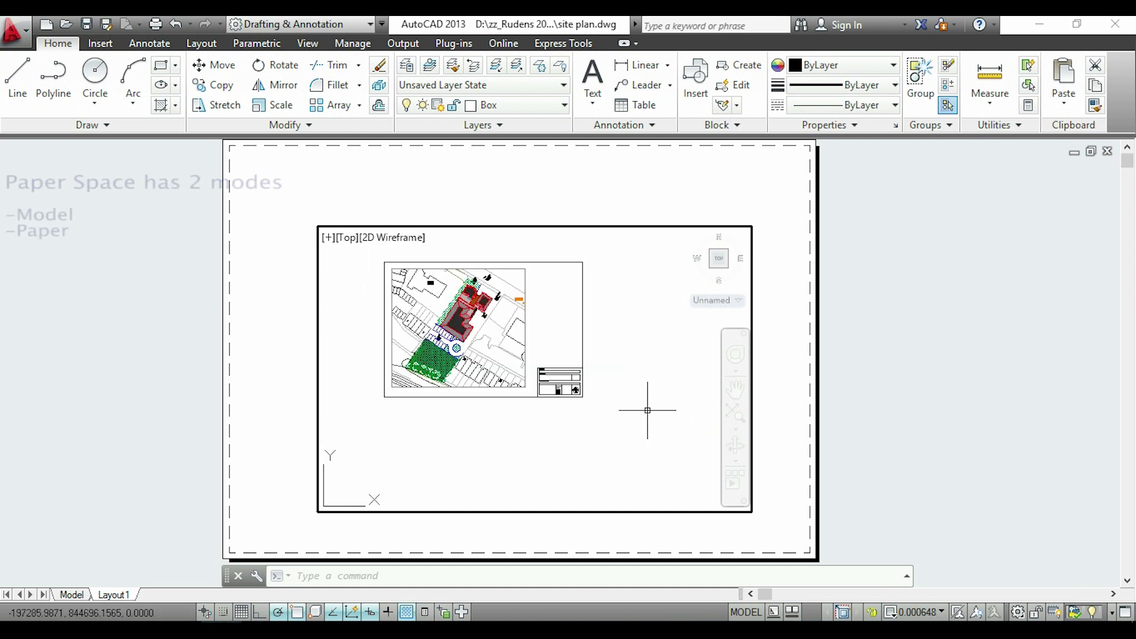
pyautogui.scroll(1, 631, 390)
pyautogui.moveTo(608, 369); pyautogui.dragTo(746, 448, button='middle')
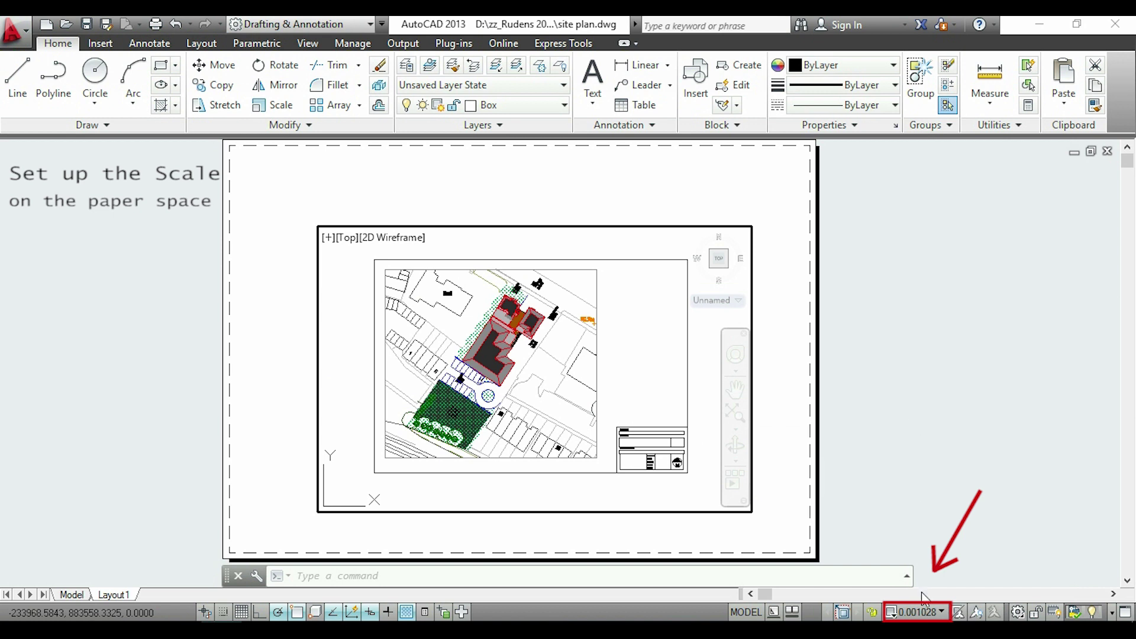
# - Choose 1:200 from the status-bar viewport scale list
pyautogui.click(927, 613)
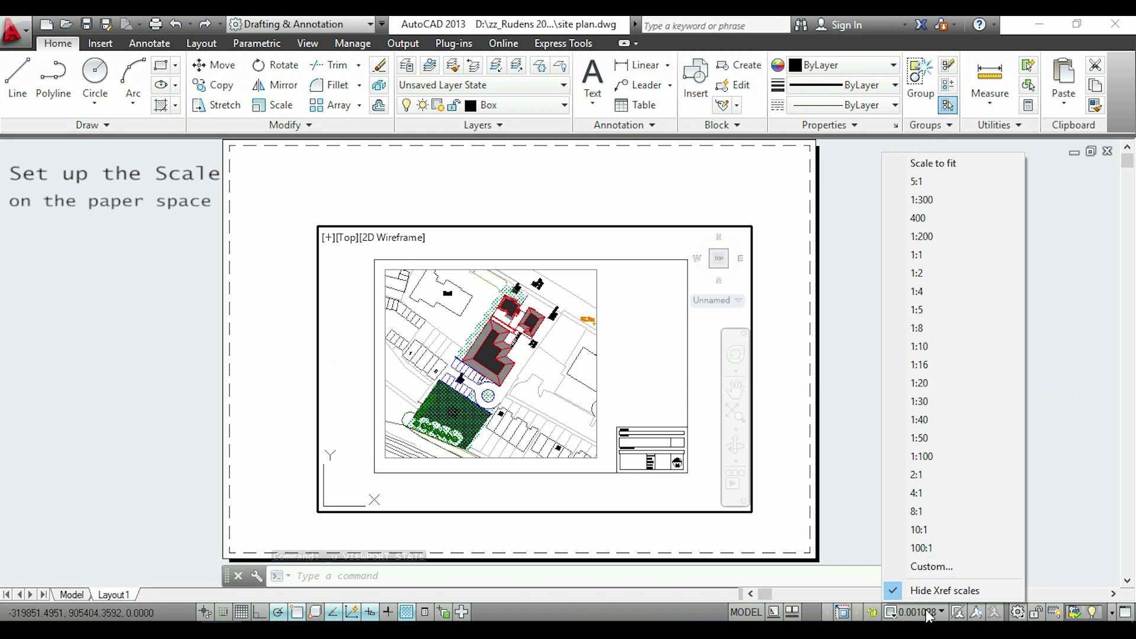
pyautogui.click(946, 238)
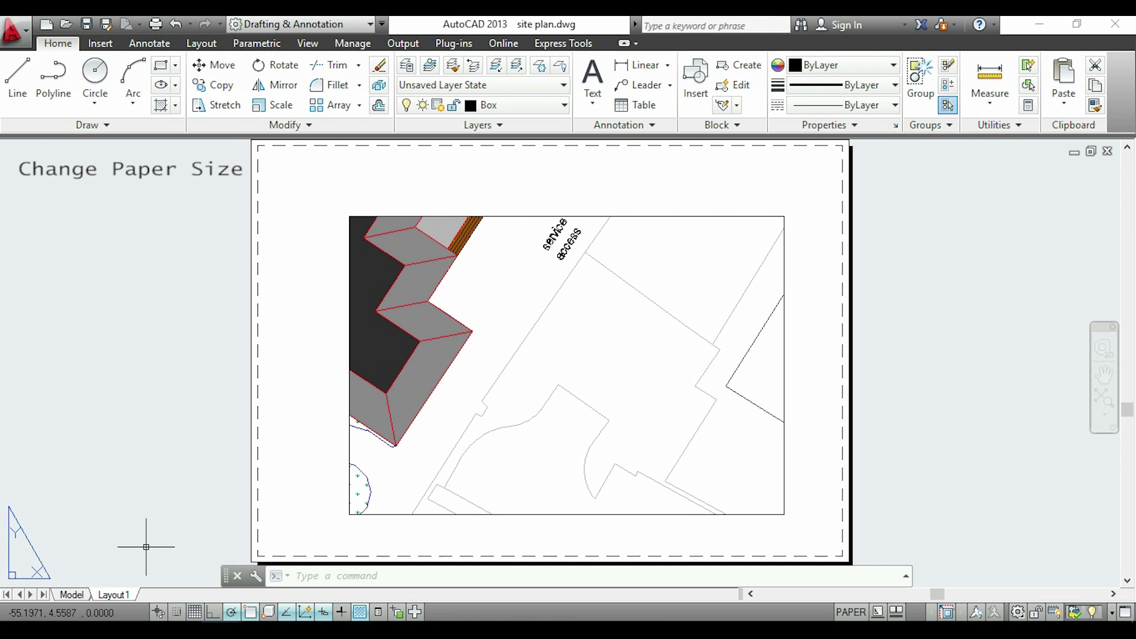
# - Edit Layout1's page setup and select the DWG To PDF.pc3 plotter
pyautogui.rightClick(119, 598)
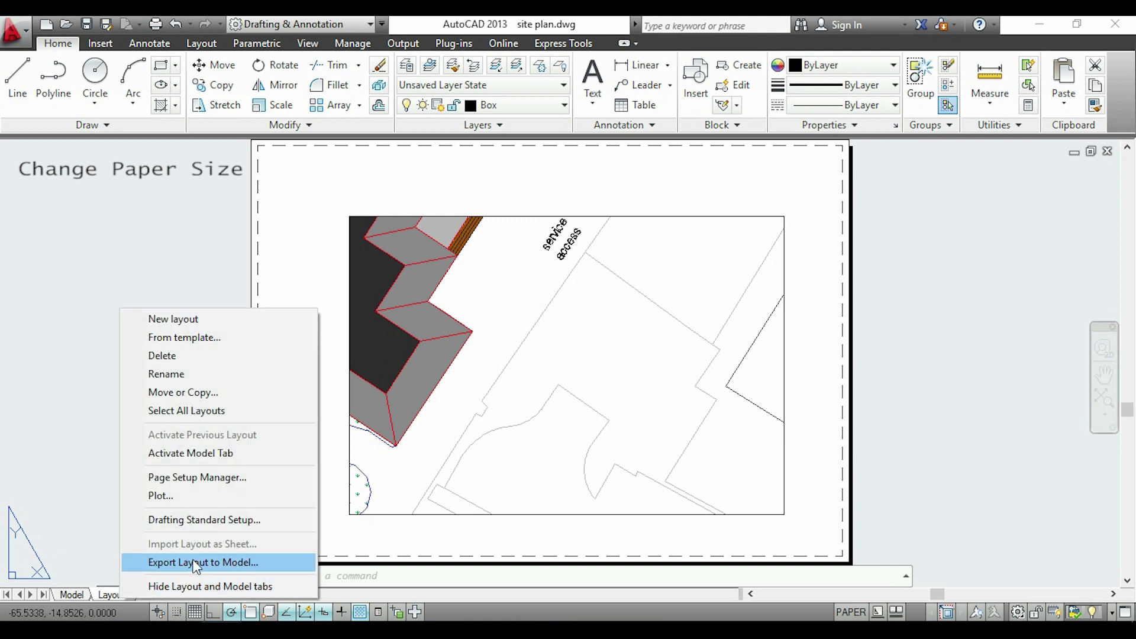
pyautogui.click(257, 479)
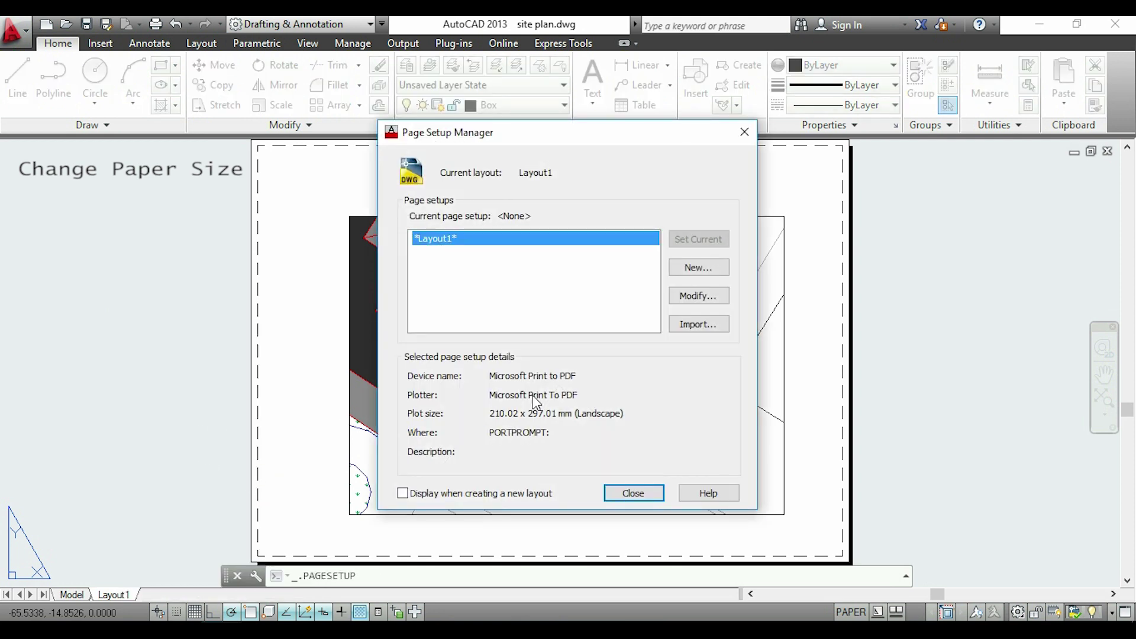
pyautogui.click(707, 298)
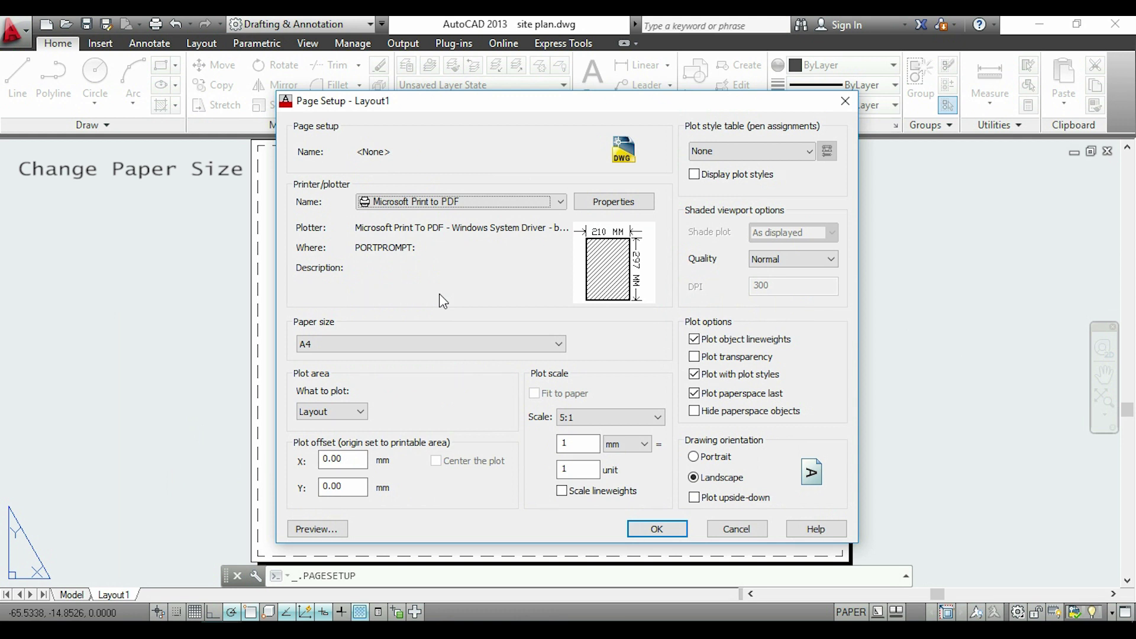
pyautogui.click(559, 202)
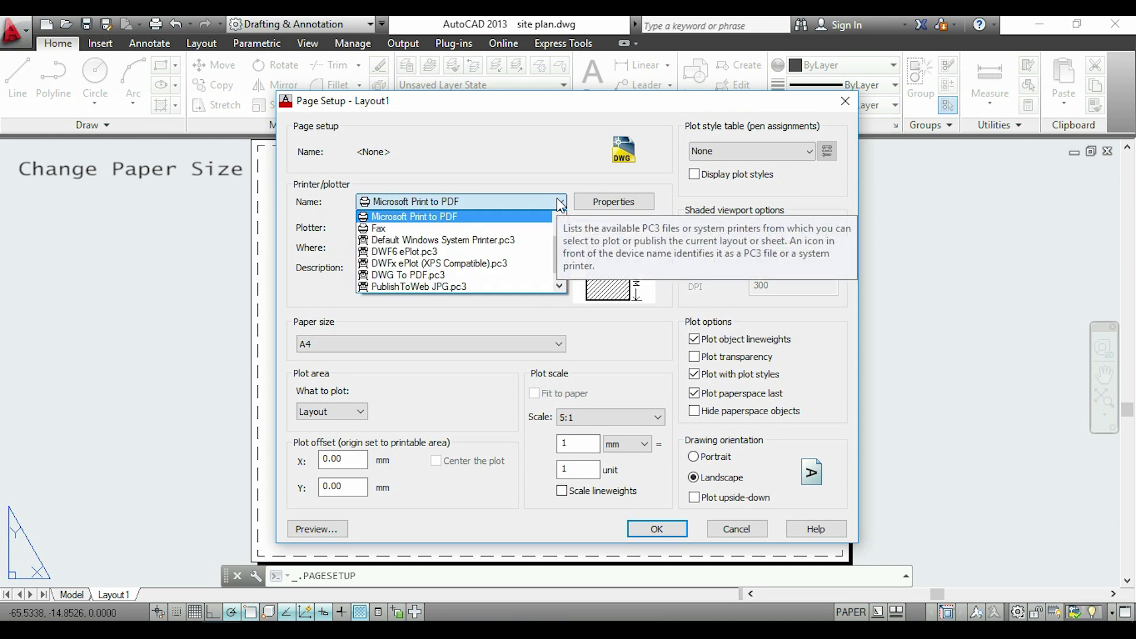
pyautogui.moveTo(559, 253); pyautogui.dragTo(558, 264)
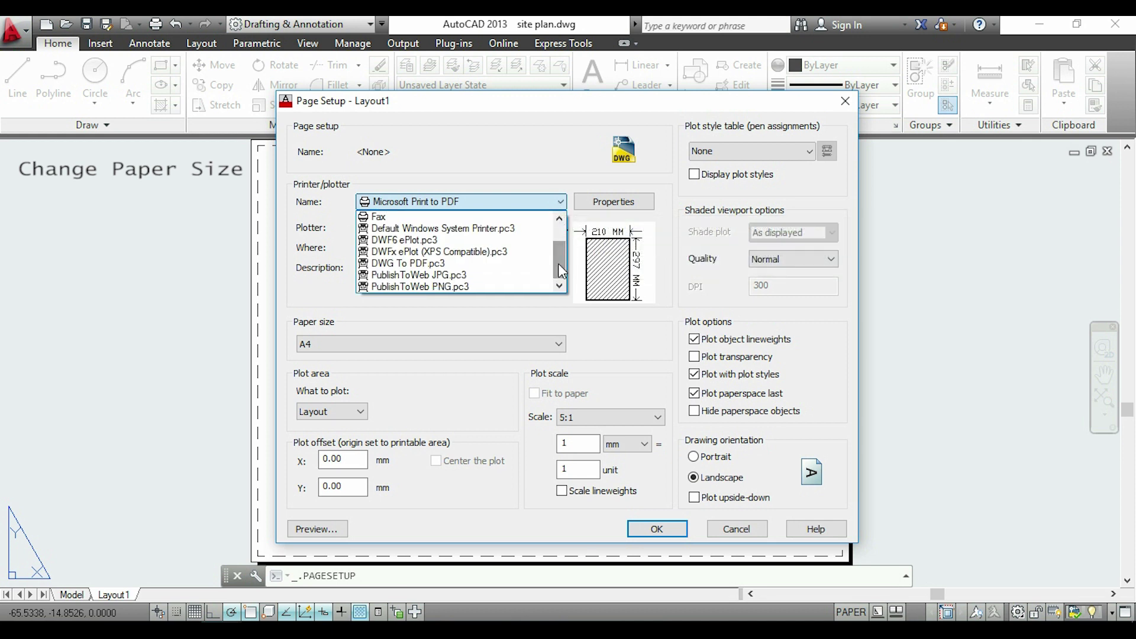
pyautogui.click(474, 270)
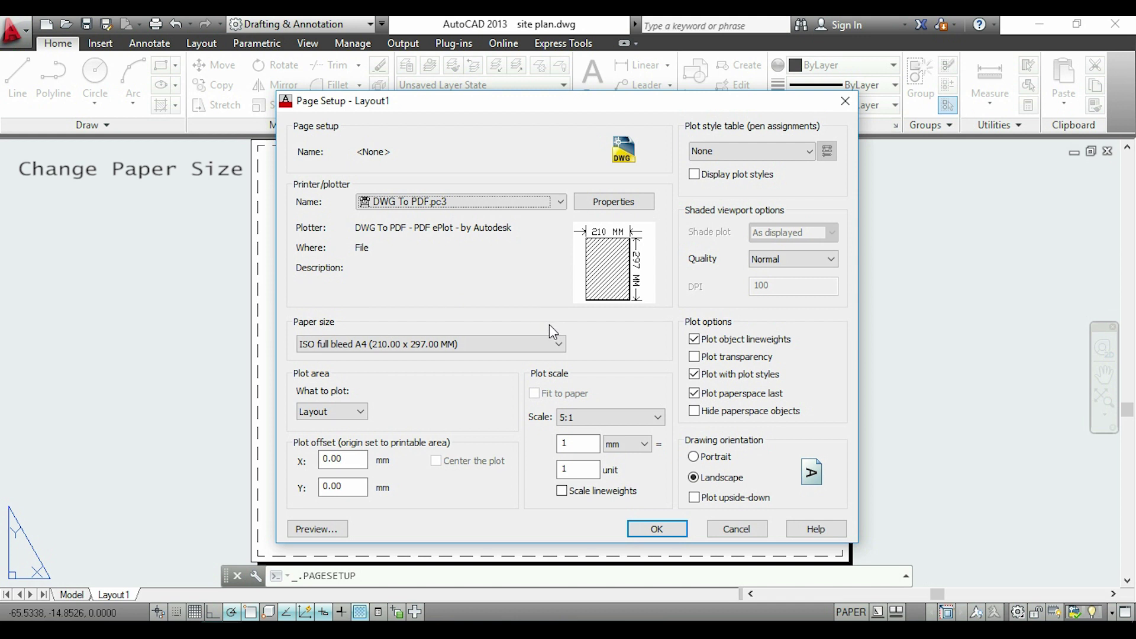
# - Pick ISO full bleed A1 (841 x 594 MM) paper and confirm the page setup
pyautogui.click(559, 347)
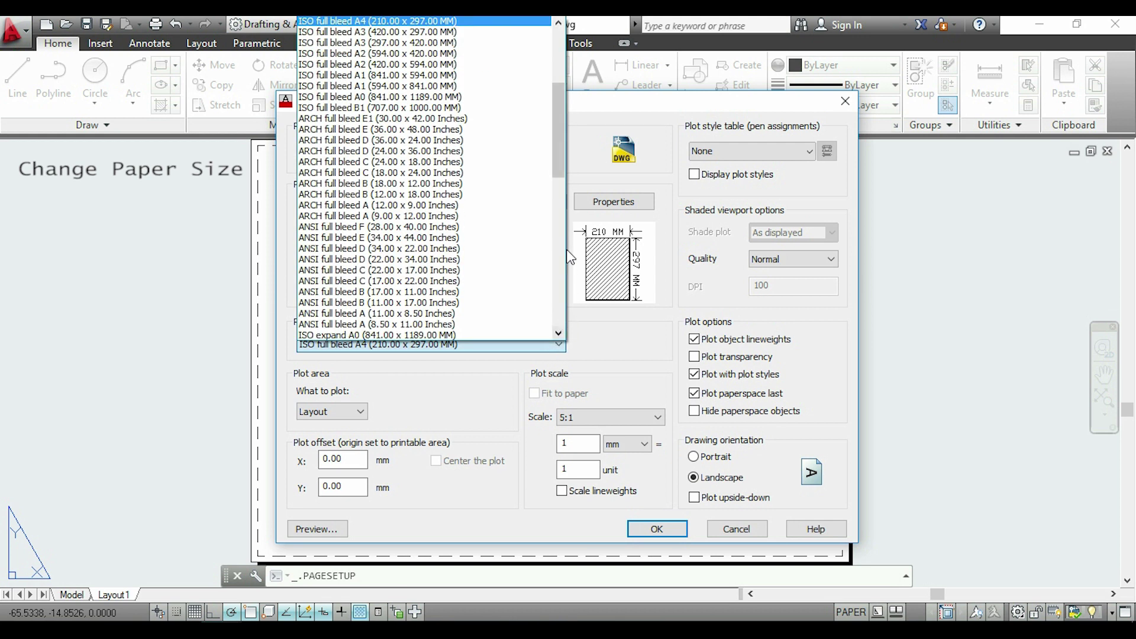
pyautogui.moveTo(562, 167); pyautogui.dragTo(567, 114)
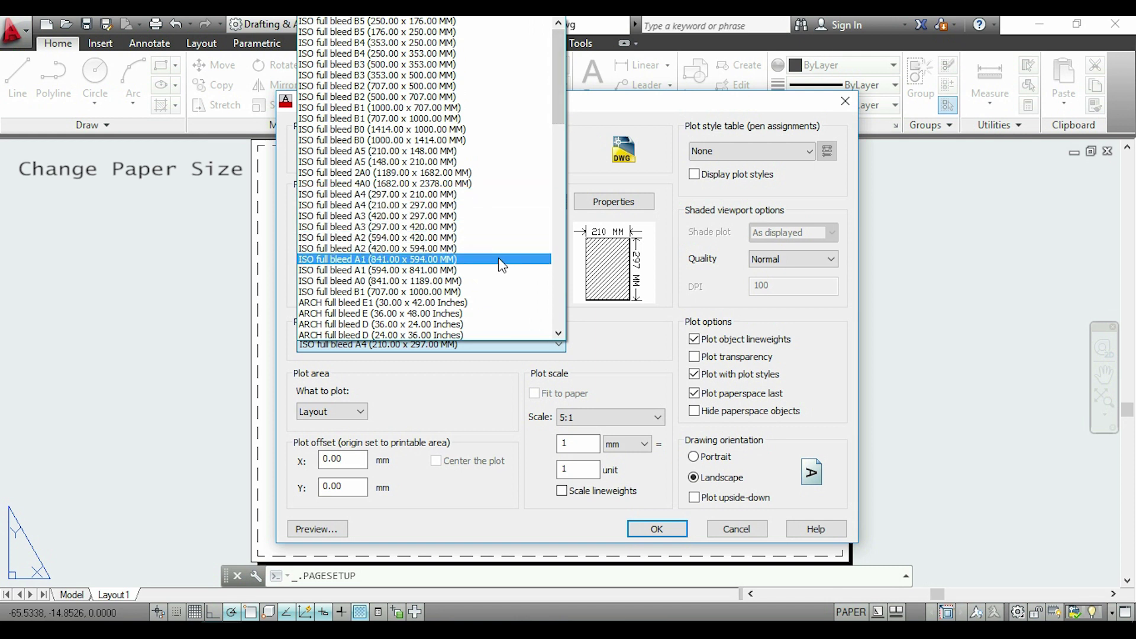
pyautogui.click(499, 259)
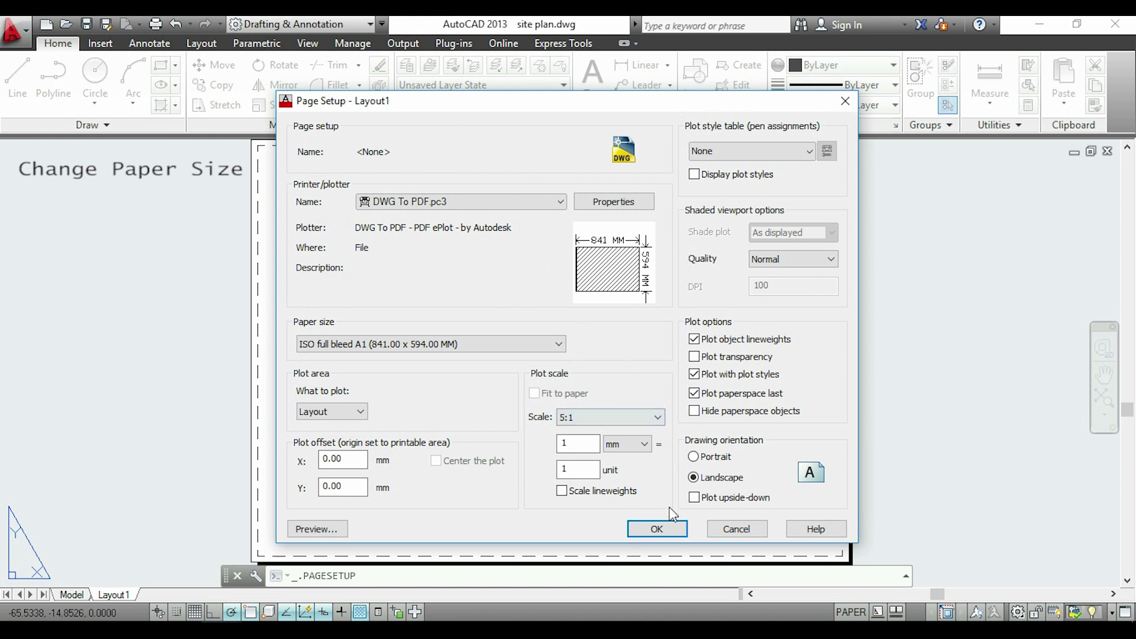
pyautogui.click(657, 529)
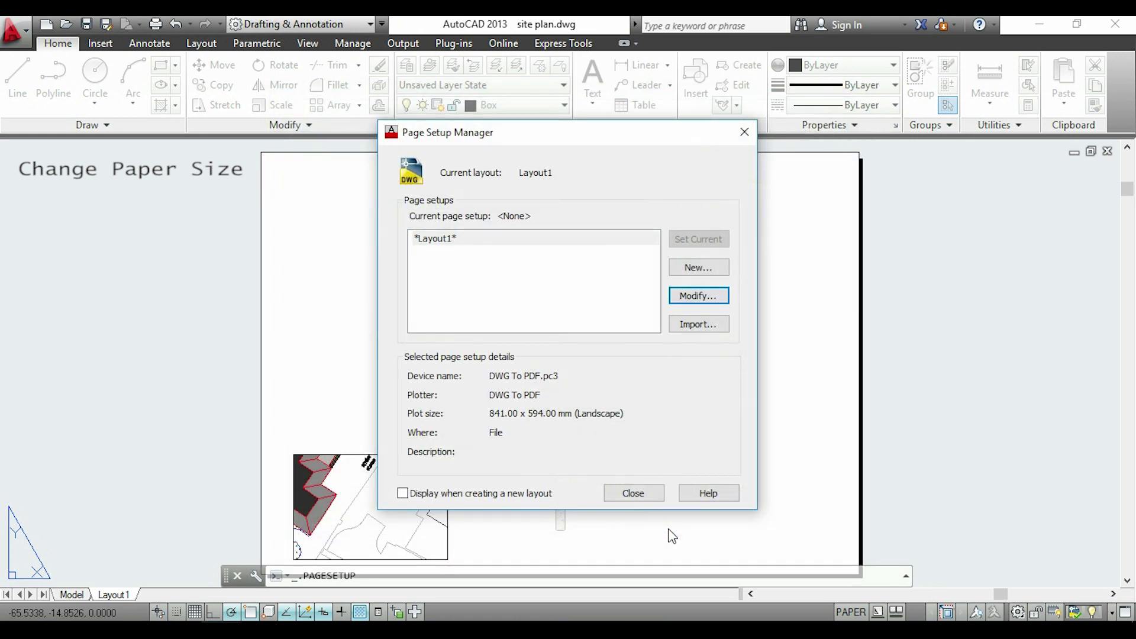
pyautogui.click(635, 494)
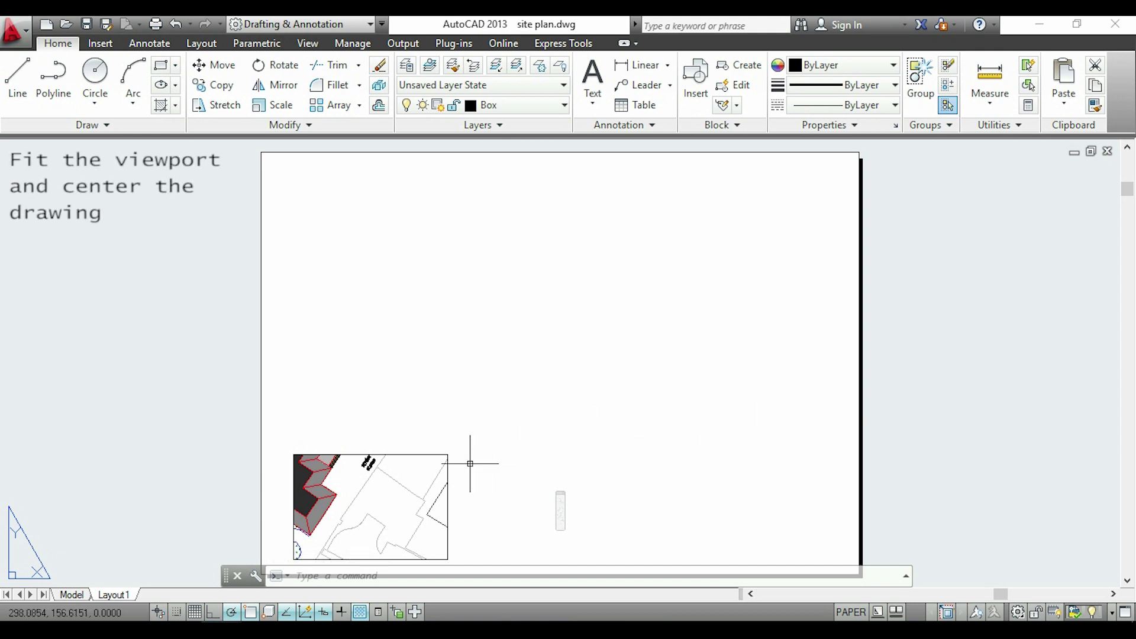
# - Stretch the viewport's top-right corner up to near the A1 sheet's top-right corner
pyautogui.click(447, 477)
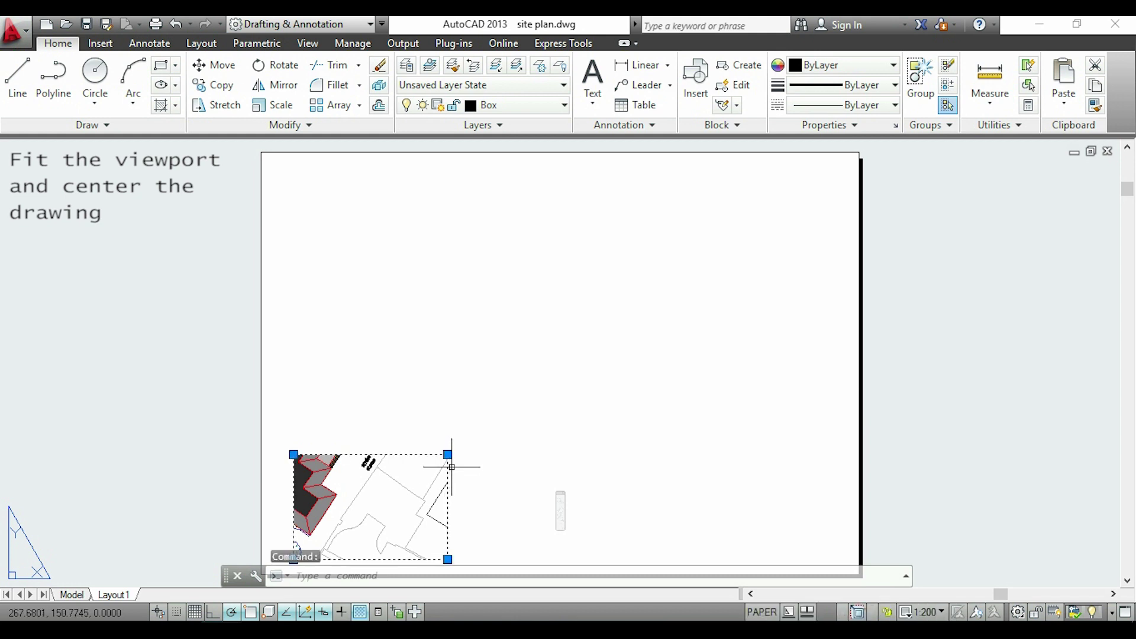
pyautogui.click(448, 454)
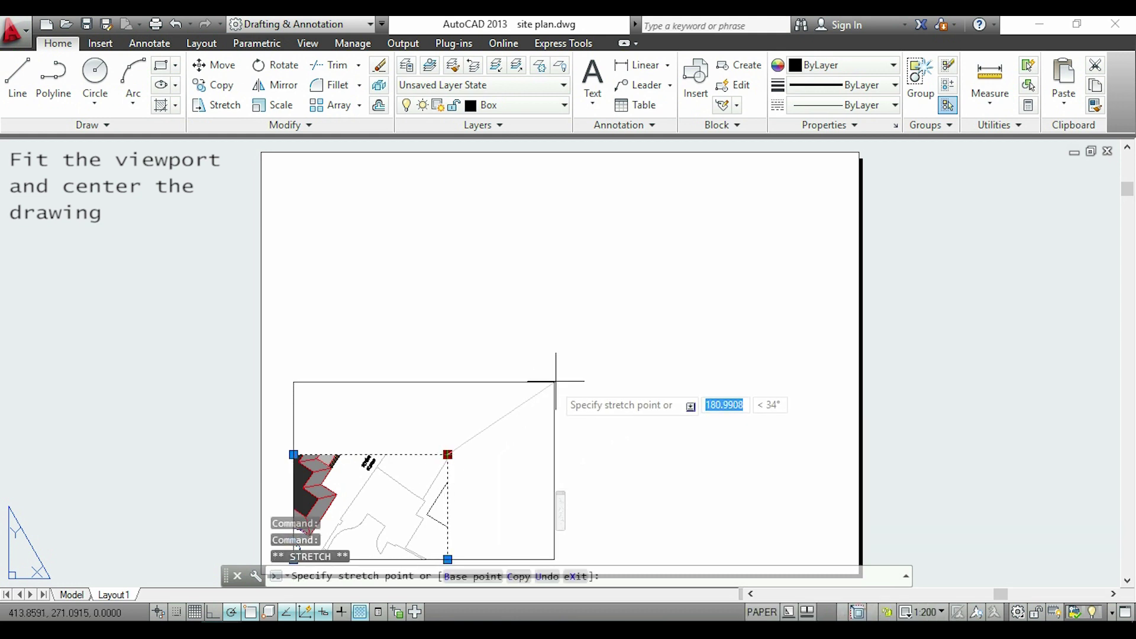
pyautogui.click(807, 168)
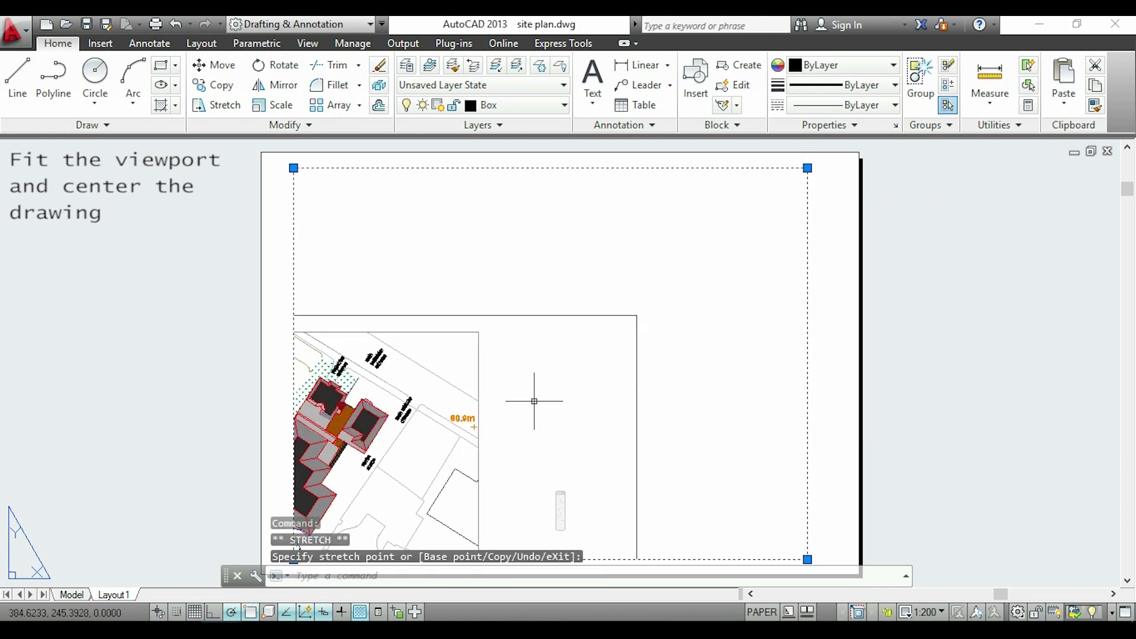
pyautogui.click(863, 309)
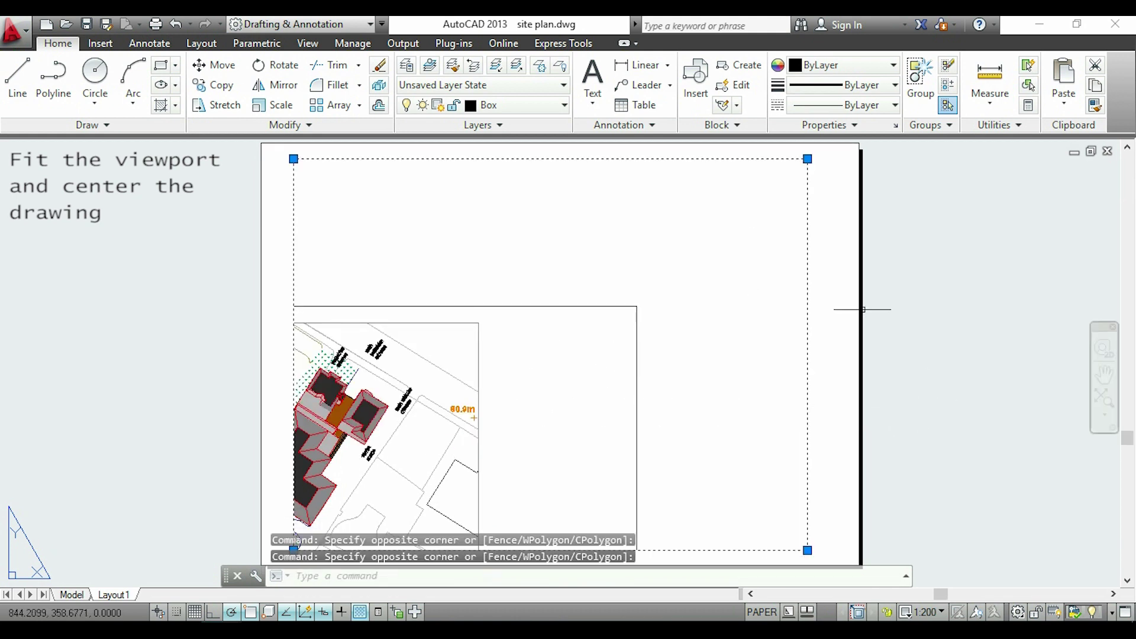
pyautogui.press('Escape')
# - Centre the site plan inside the viewport, then return to paper space and view the whole sheet
pyautogui.doubleClick(723, 328)
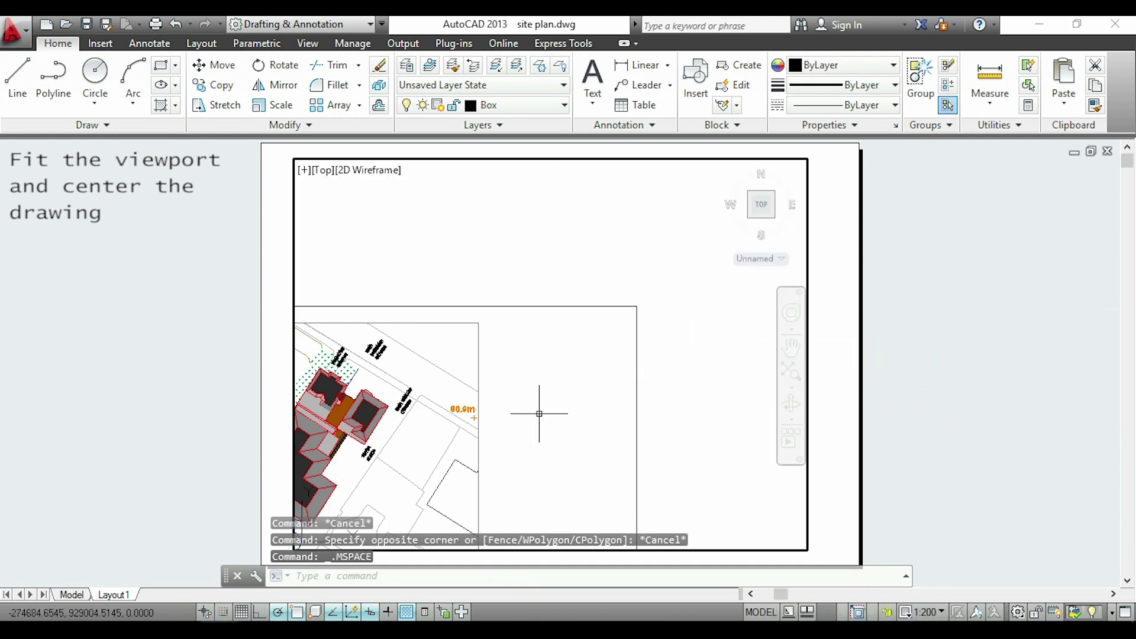
pyautogui.moveTo(539, 415)
pyautogui.mouseDown(button='middle')
pyautogui.moveTo(652, 345)
pyautogui.moveTo(710, 281)
pyautogui.moveTo(743, 276)
pyautogui.mouseUp(button='middle')
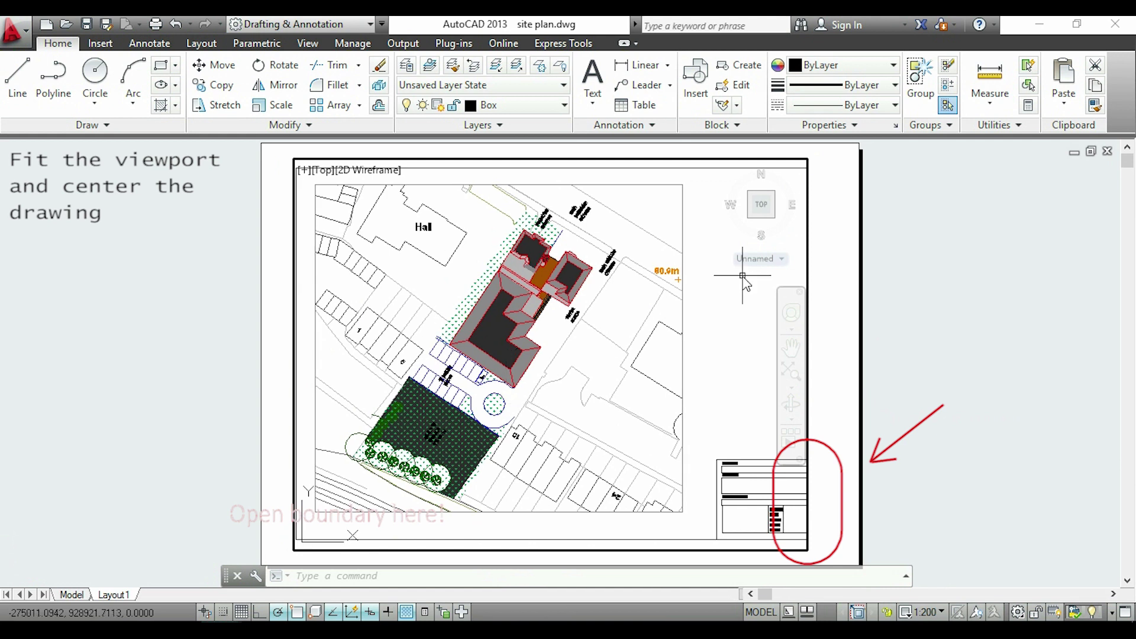
pyautogui.doubleClick(929, 277)
pyautogui.scroll(4, 929, 277)
pyautogui.scroll(-5, 832, 308)
pyautogui.moveTo(898, 314); pyautogui.dragTo(817, 346, button='middle')
pyautogui.click(934, 323)
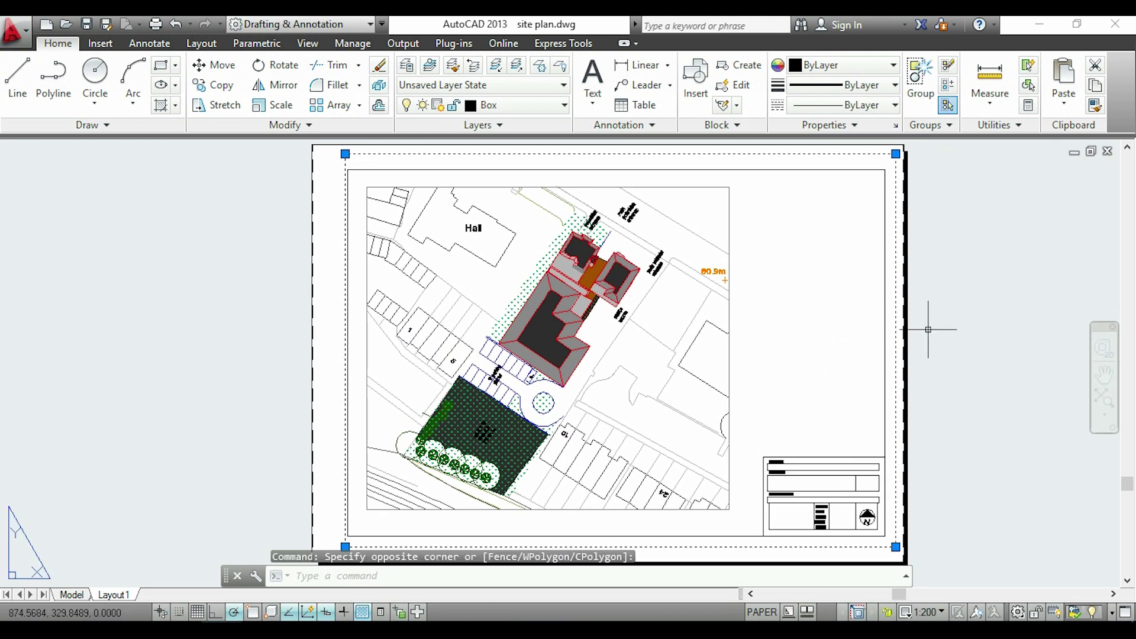
pyautogui.press('Escape')
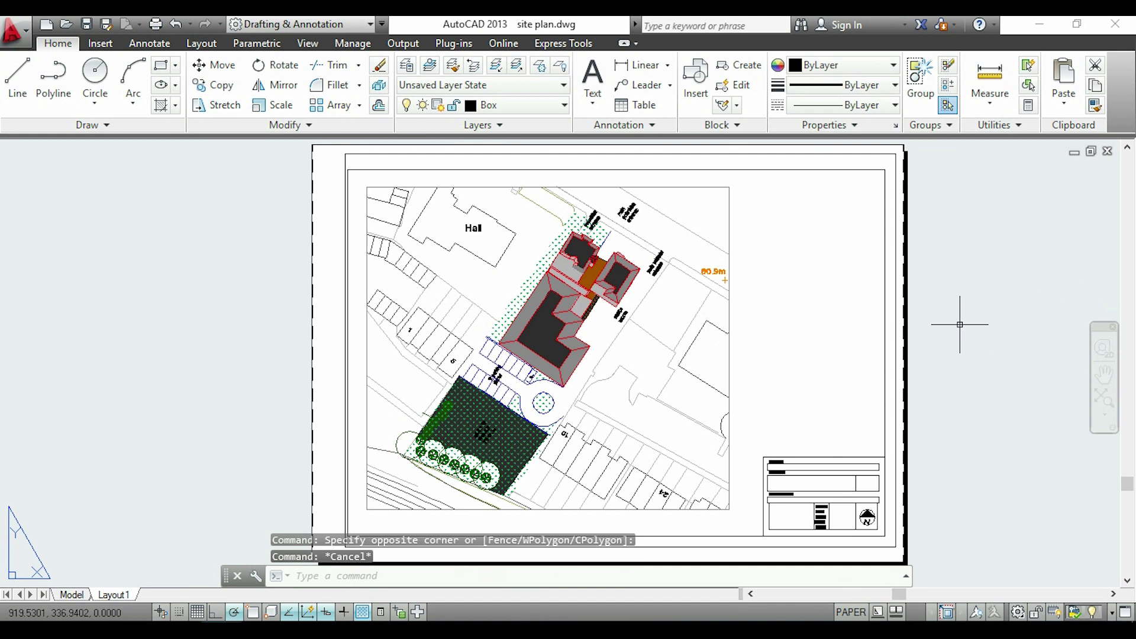
pyautogui.moveTo(959, 324); pyautogui.dragTo(912, 325, button='middle')
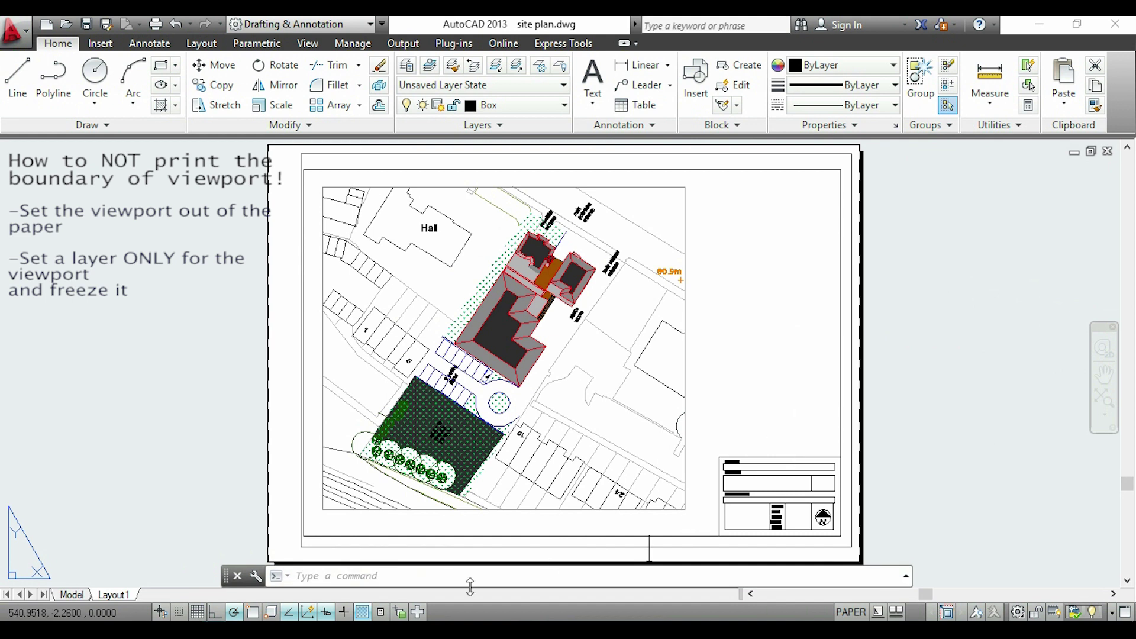
pyautogui.doubleClick(932, 555)
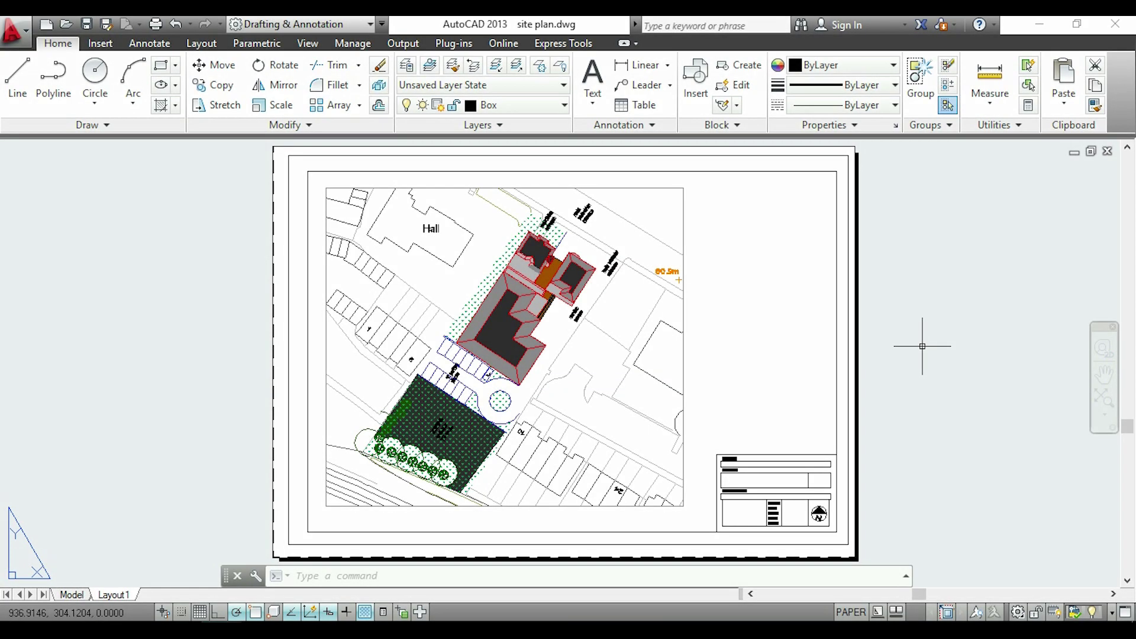
# - Add a layer named viewport in the Layer Properties Manager and close the palette
pyautogui.click(406, 67)
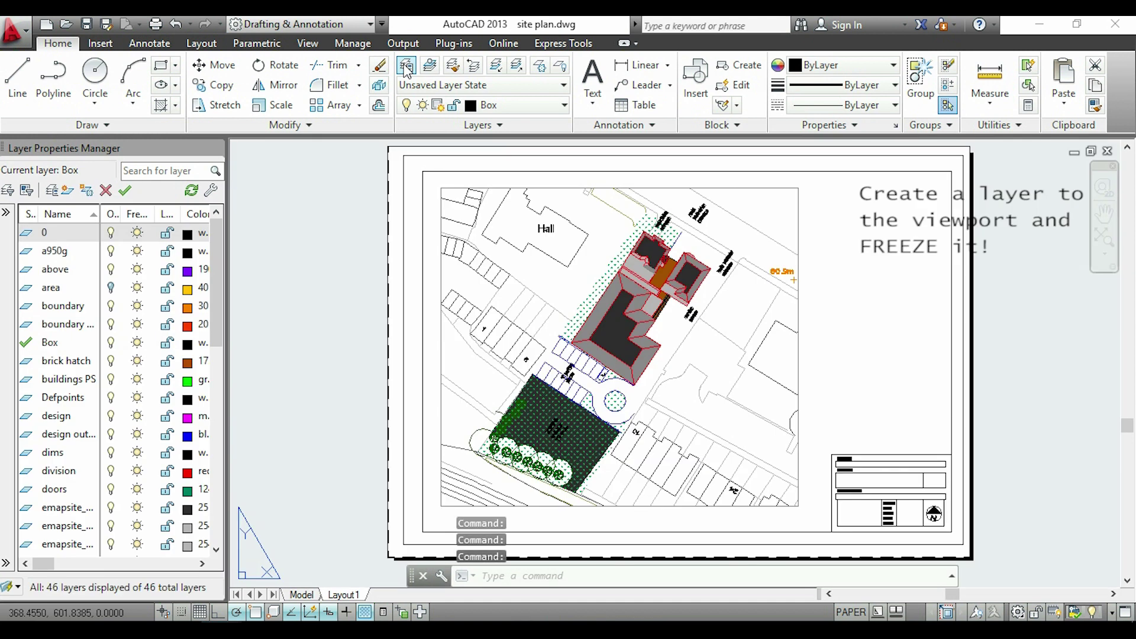
pyautogui.scroll(-9, 41, 503)
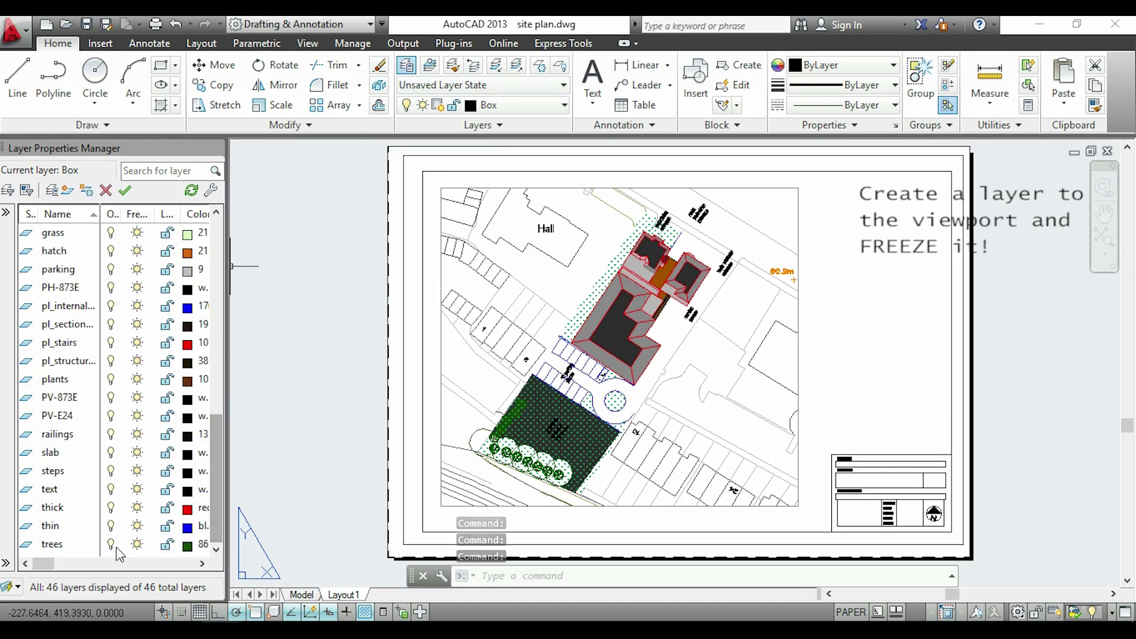
pyautogui.rightClick(33, 552)
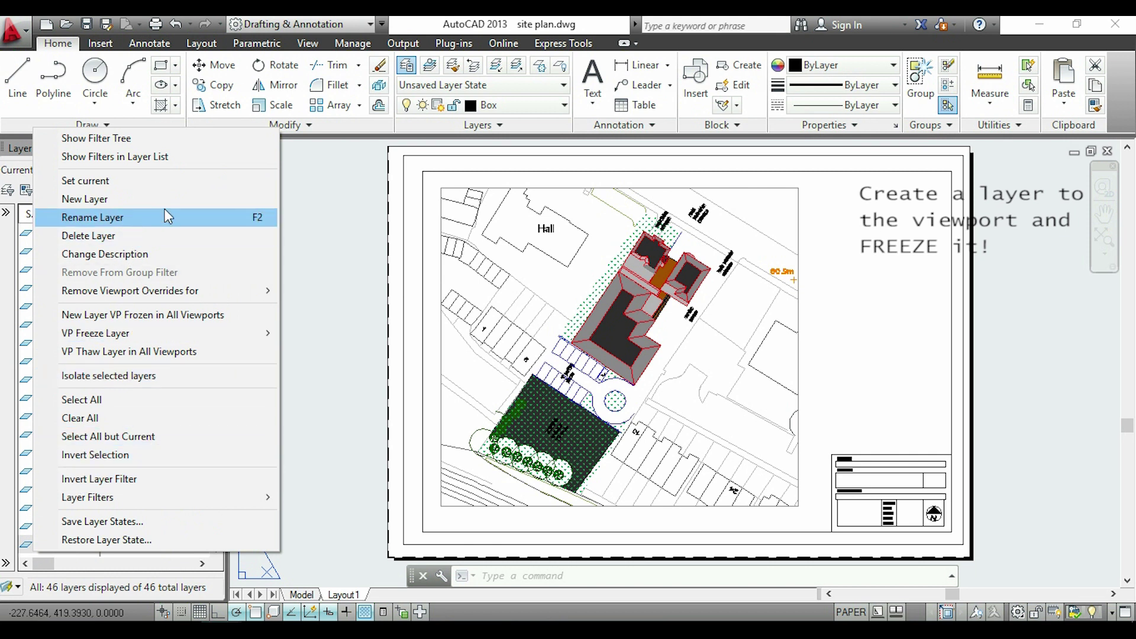
pyautogui.click(148, 199)
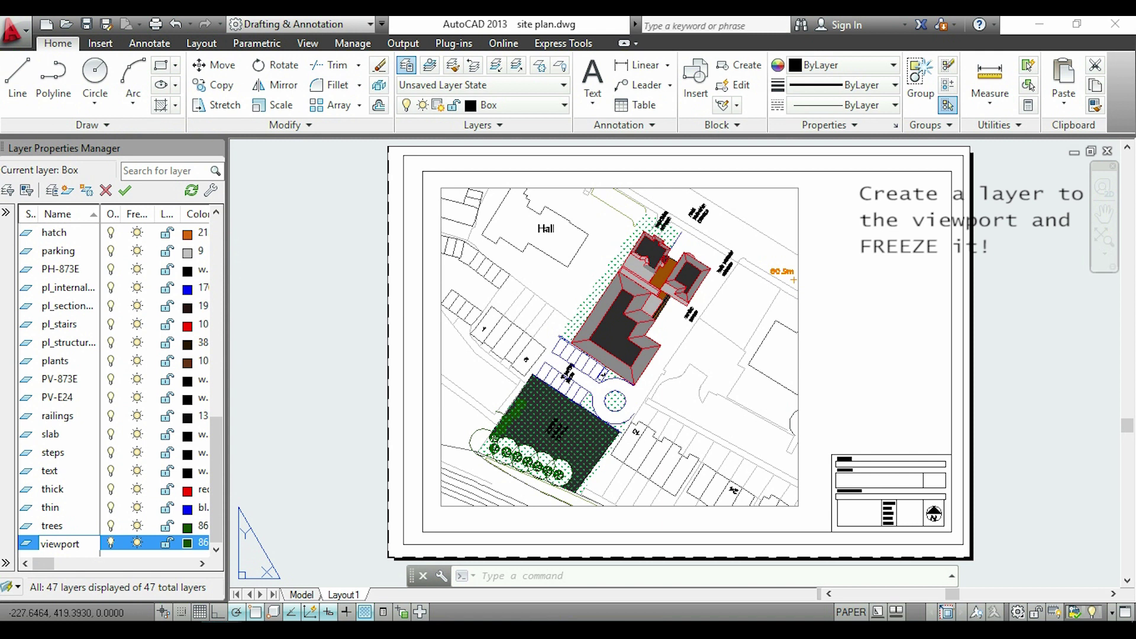
pyautogui.press('Return')
pyautogui.click(217, 150)
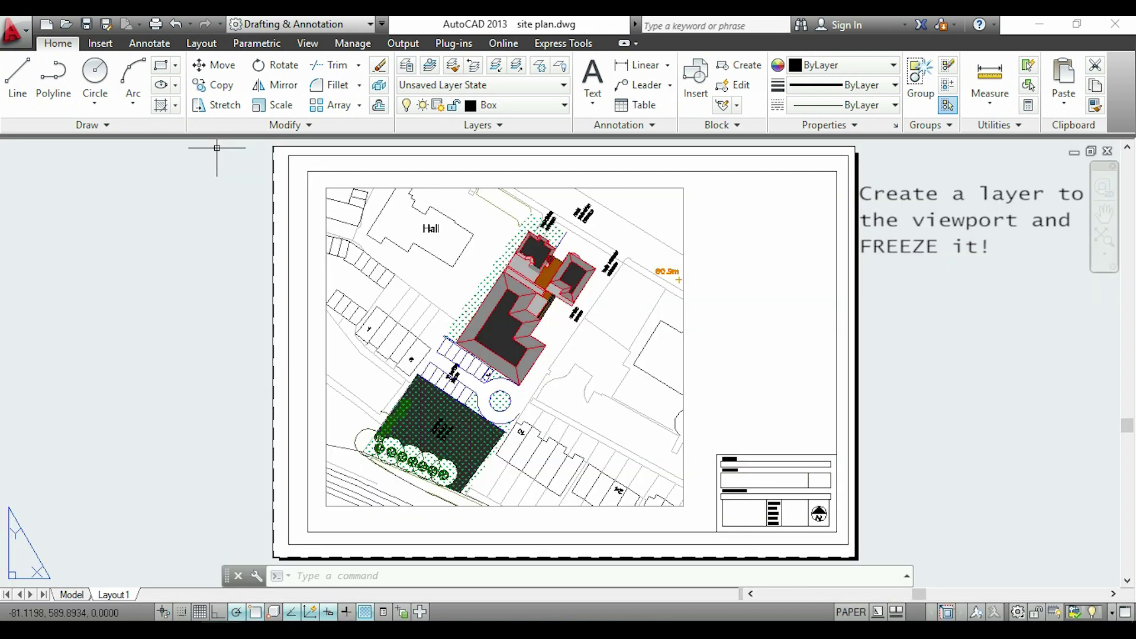
# - Move the viewport border onto the viewport layer
pyautogui.click(288, 219)
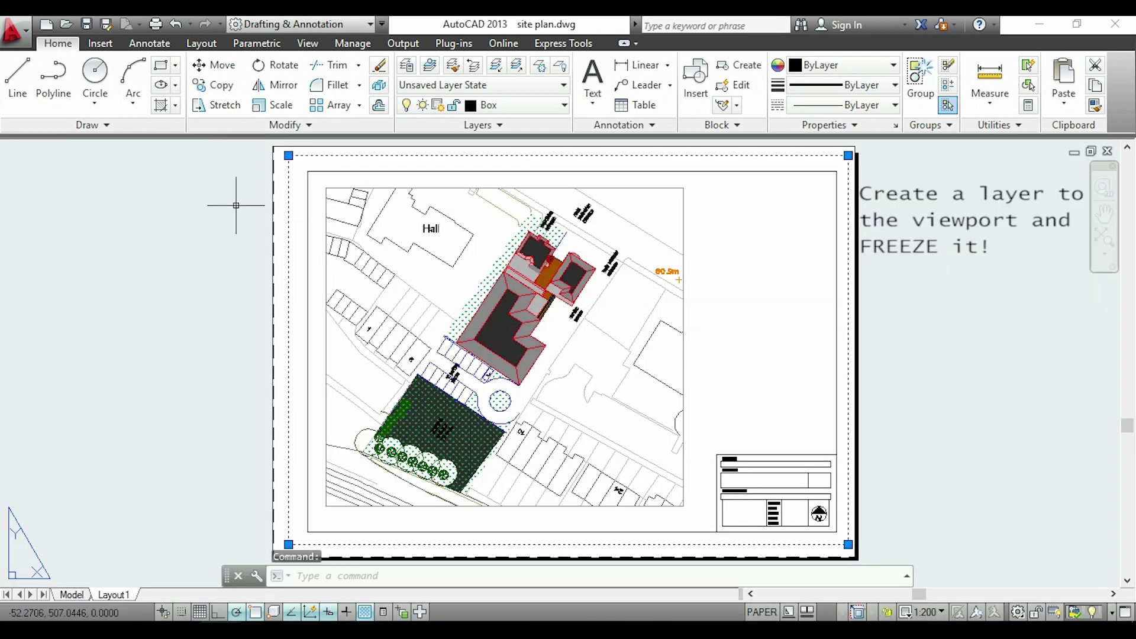
pyautogui.click(548, 105)
pyautogui.moveTo(740, 178); pyautogui.dragTo(740, 302)
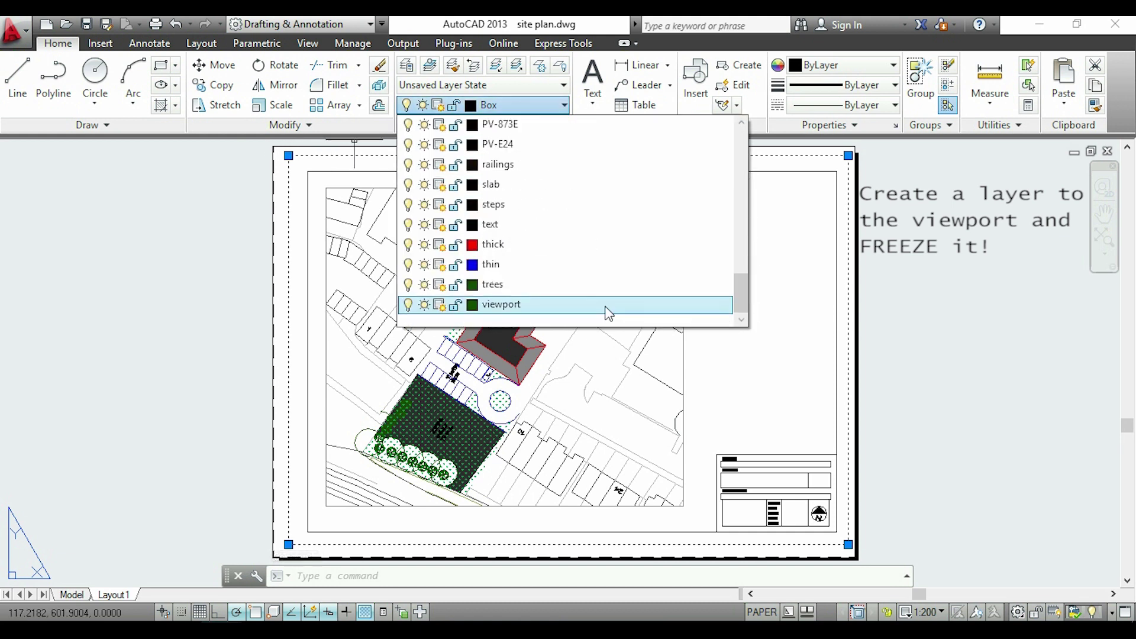
pyautogui.click(503, 303)
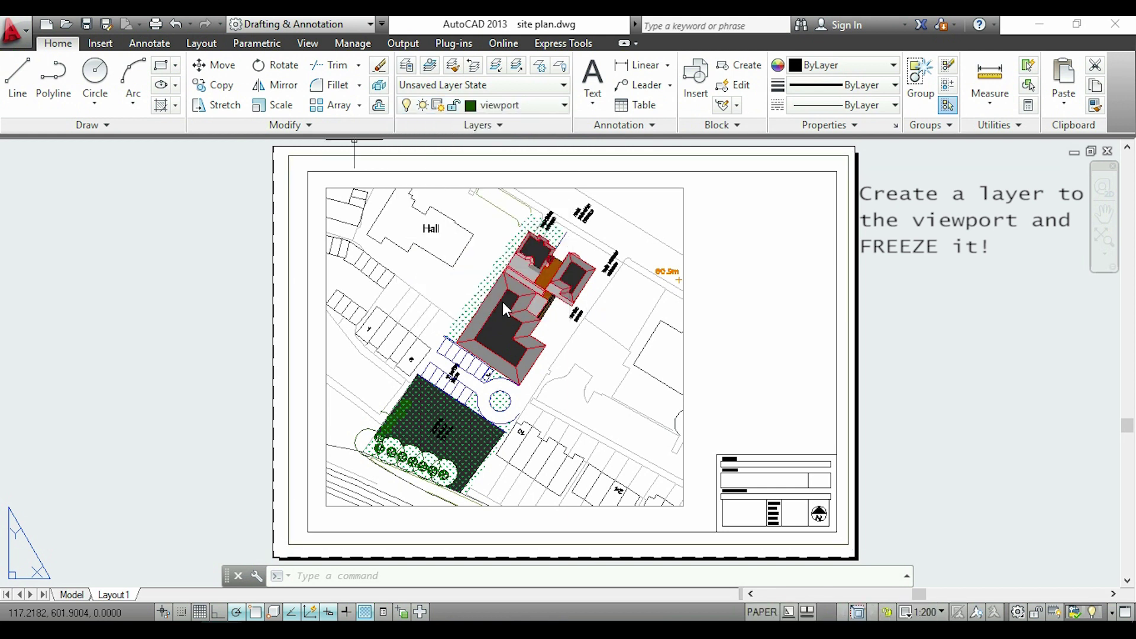
pyautogui.press('Escape')
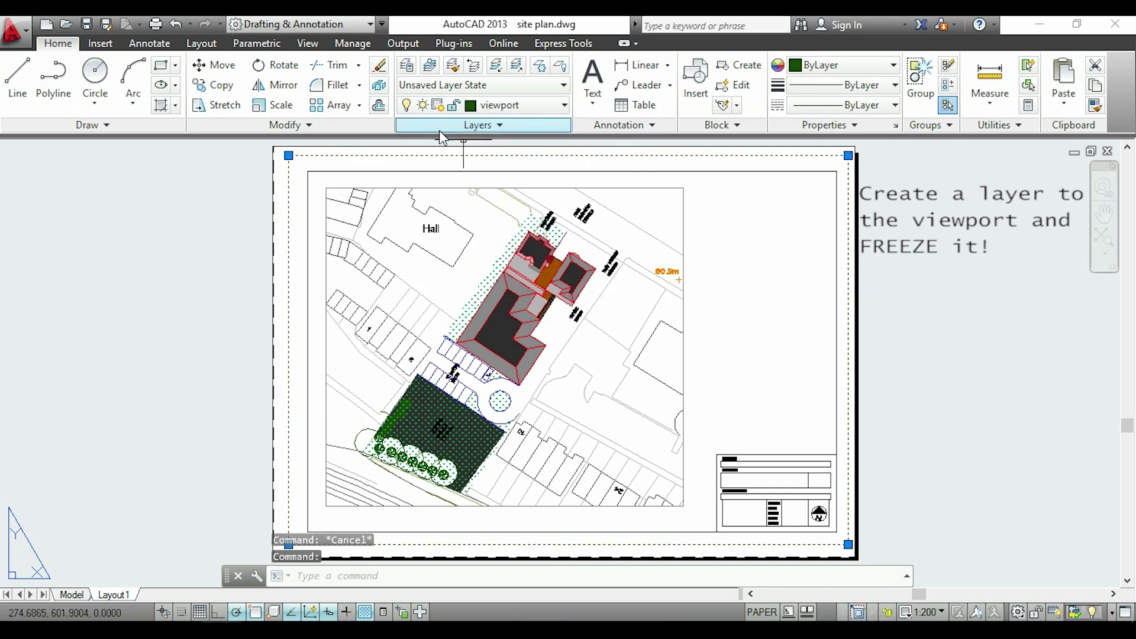
# - Freeze the viewport layer so the border is hidden
pyautogui.click(426, 109)
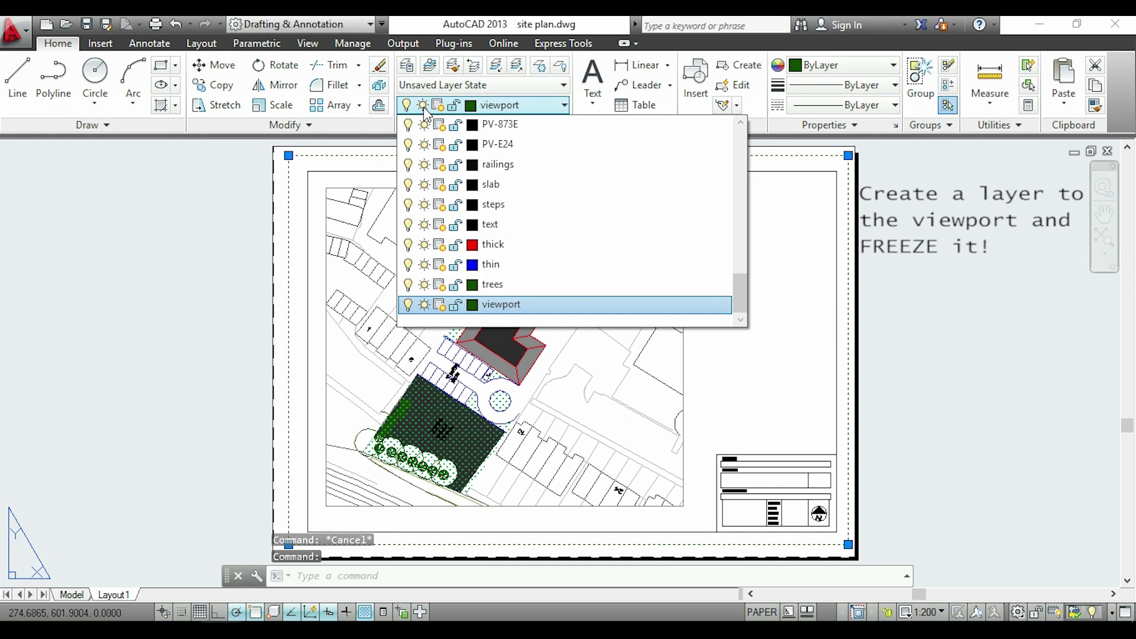
pyautogui.click(424, 306)
pyautogui.click(464, 142)
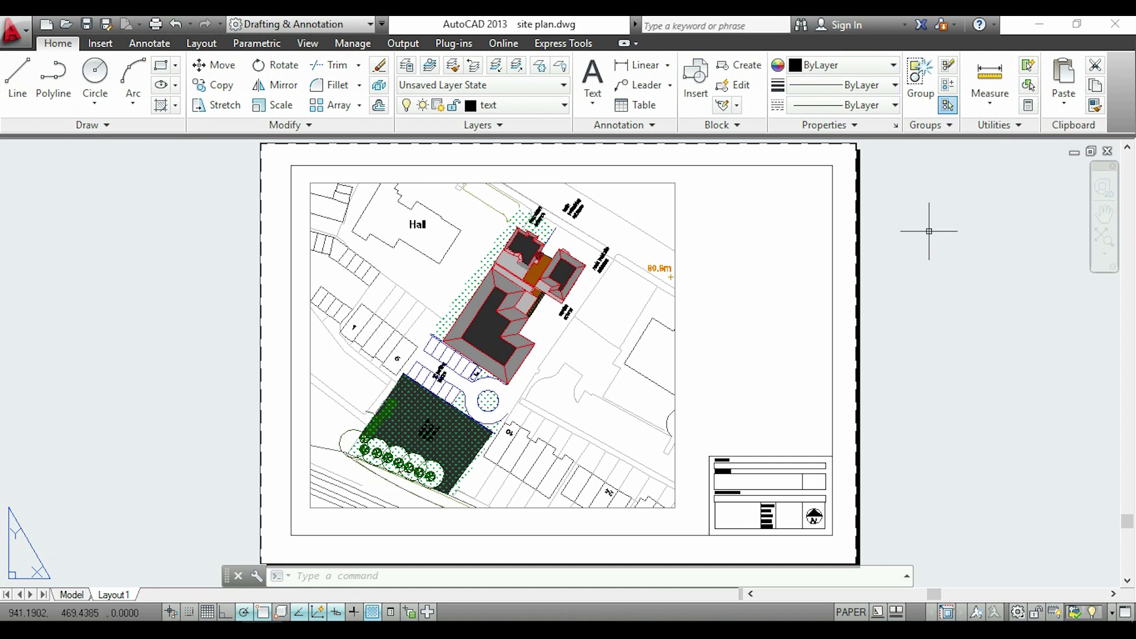
# - Toggle the status bar from PAPER to MODEL to activate the viewport, then open Layout1's options
pyautogui.click(852, 613)
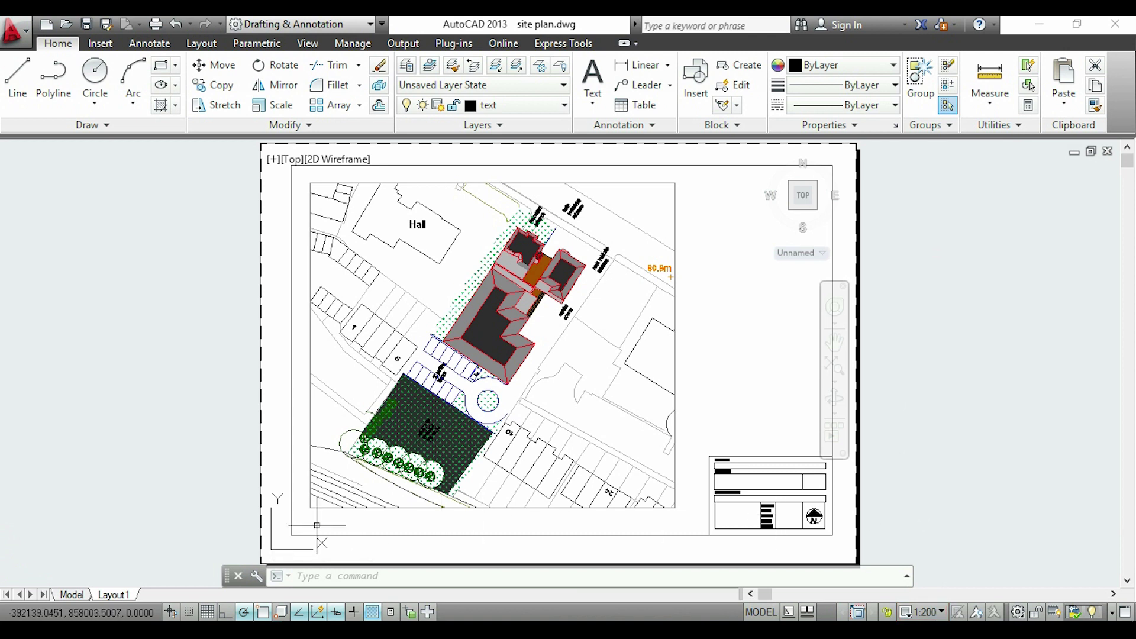
pyautogui.rightClick(117, 595)
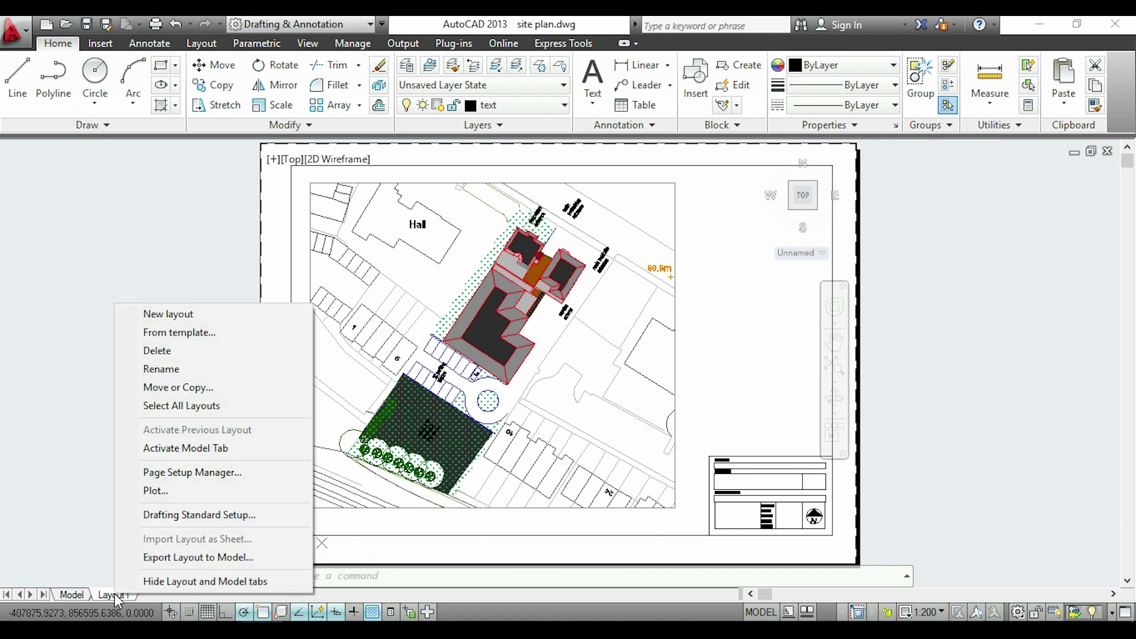
# - Plot Layout1 with DWG To PDF on ISO full bleed A1, overwriting 'site plan-Layout1'
pyautogui.click(260, 492)
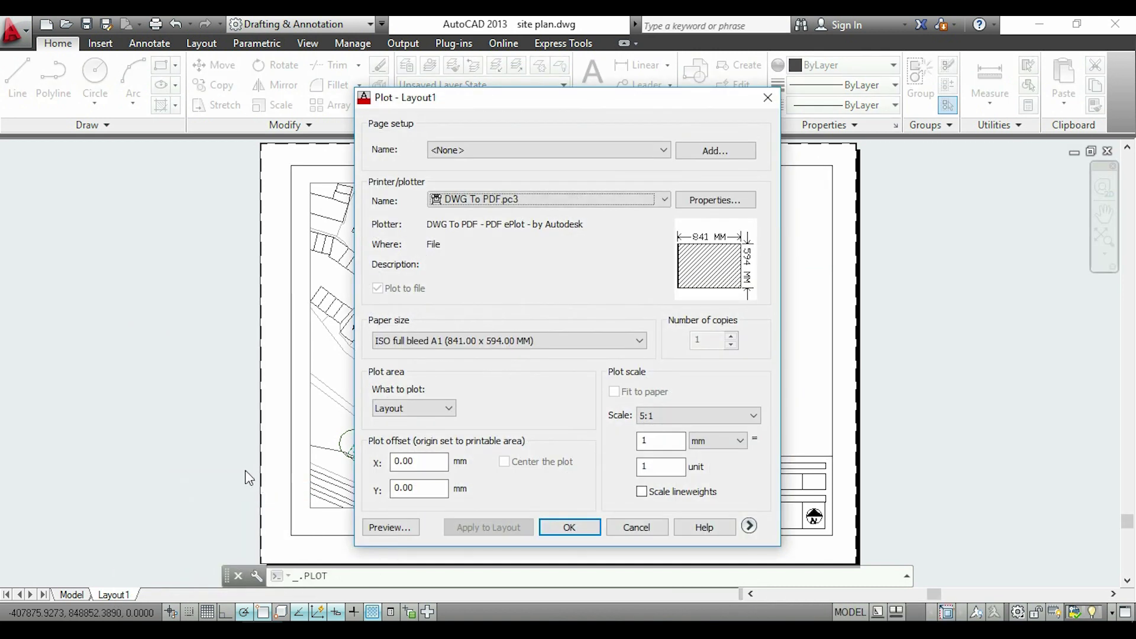
pyautogui.click(570, 526)
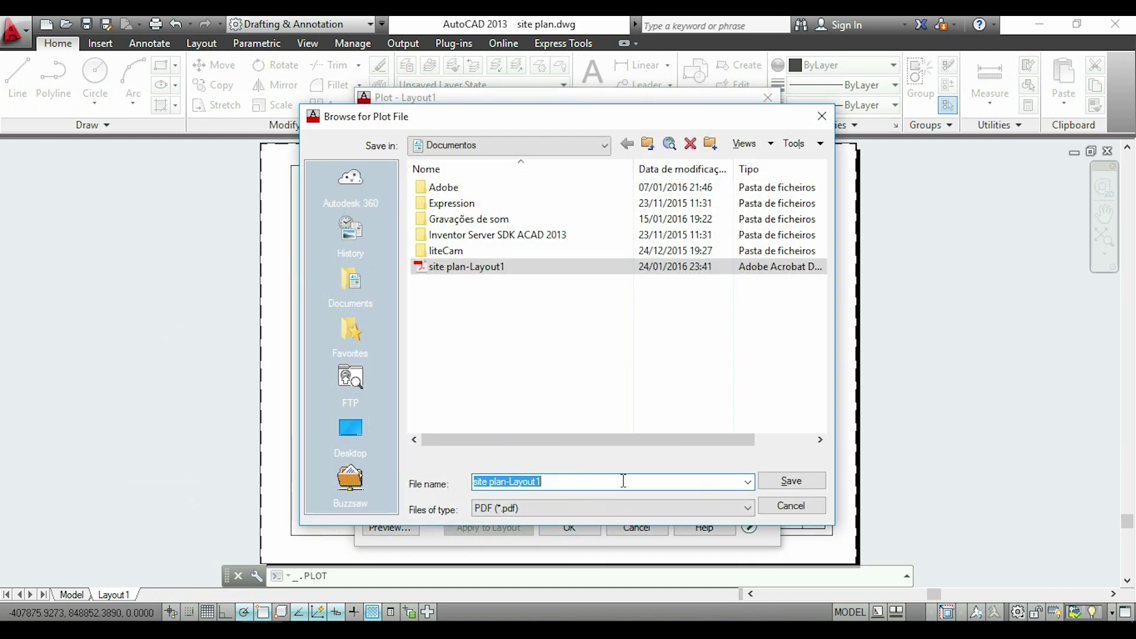
pyautogui.click(806, 486)
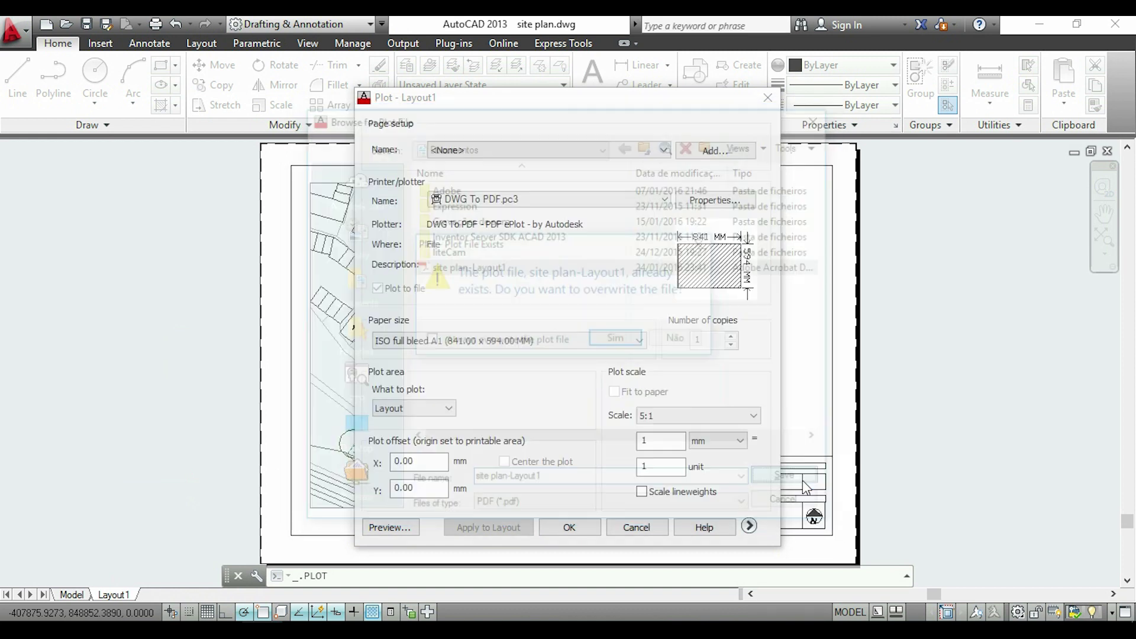
pyautogui.click(628, 342)
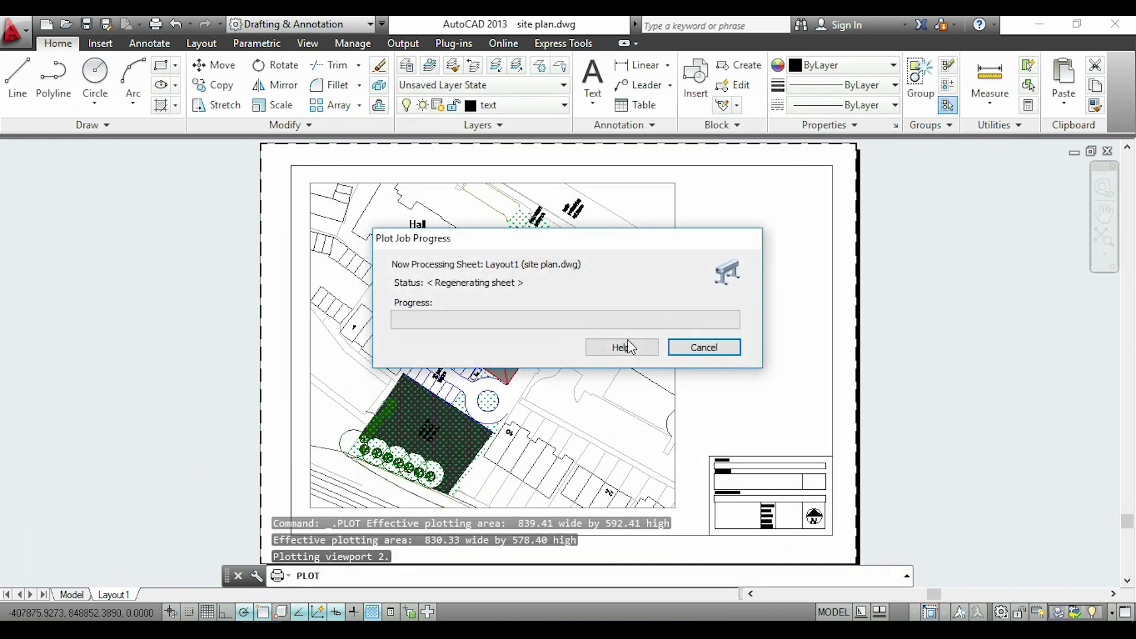